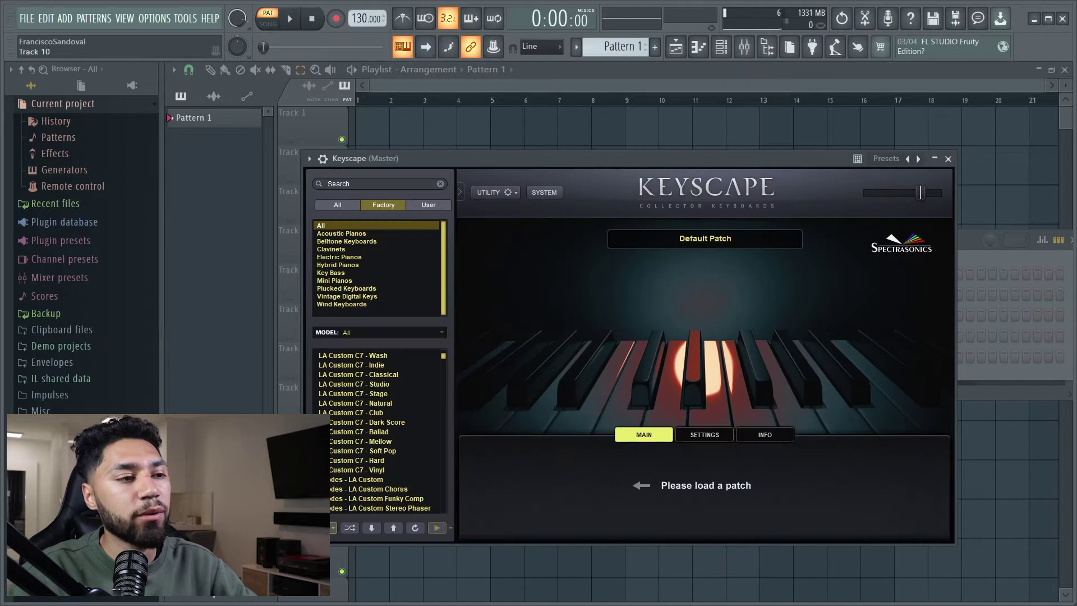
# - Load the LA Custom C7 - Vinyl patch in Keyscape and route the Keyscape channel to mixer track 1
pyautogui.click(372, 471)
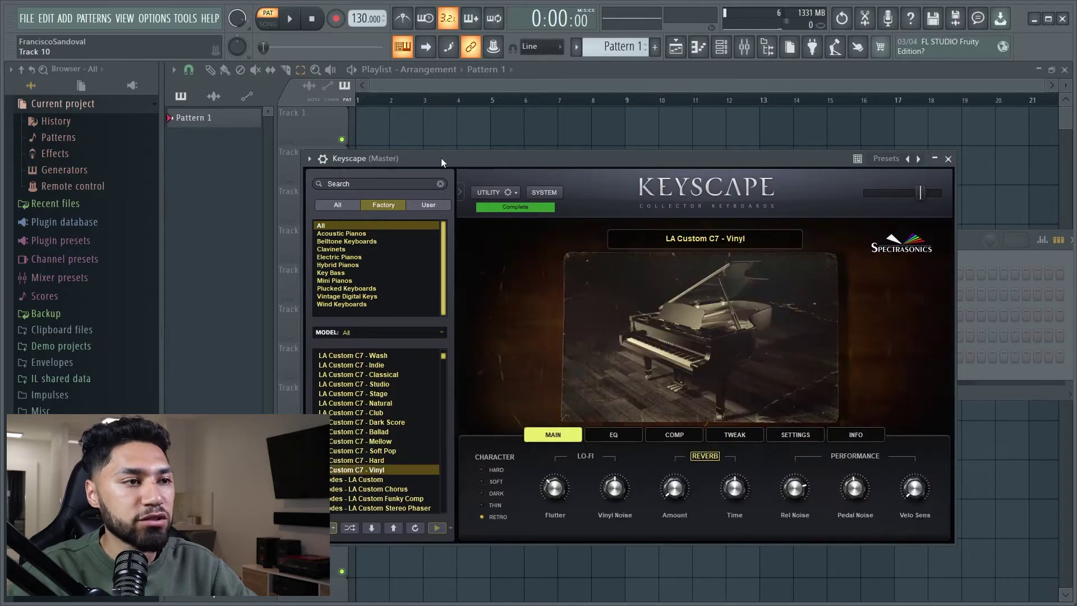
pyautogui.press('F6')
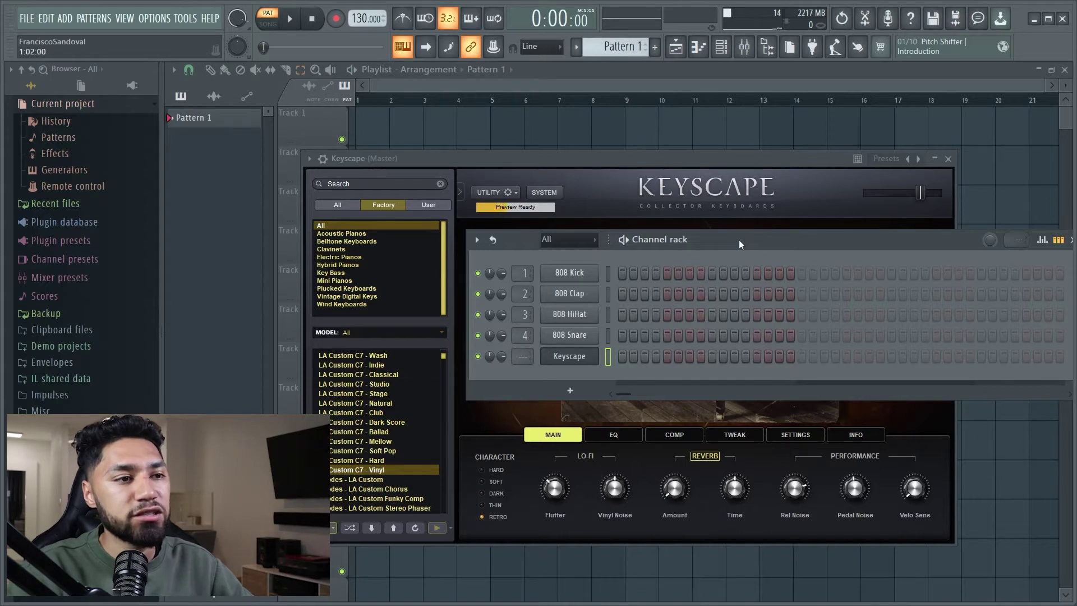
pyautogui.moveTo(739, 240); pyautogui.dragTo(721, 177)
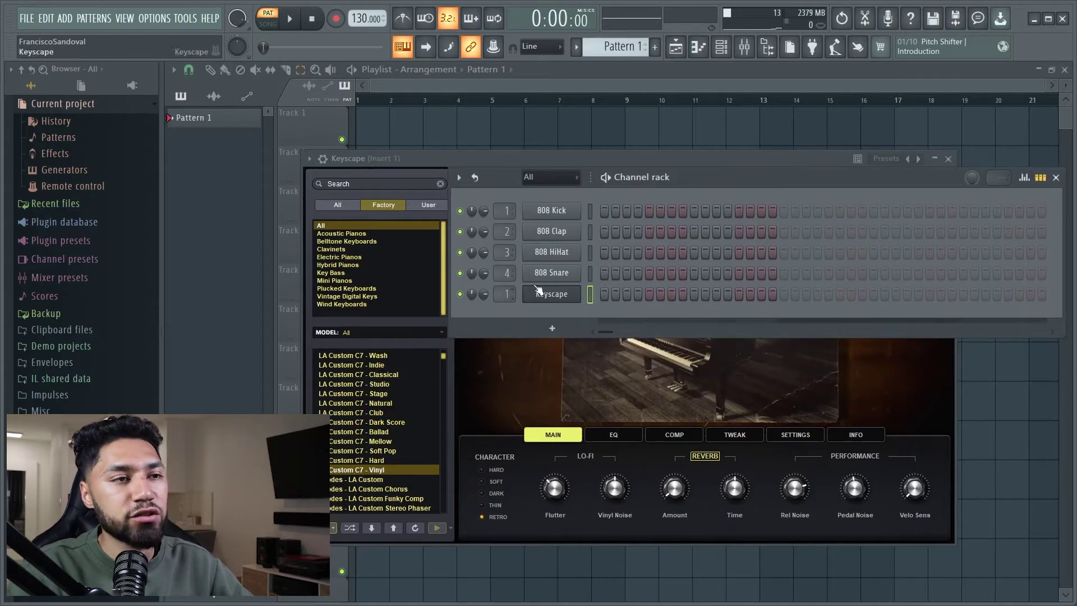
# - Load the HalfTime effect into the first slot of mixer track Insert 1
pyautogui.click(744, 47)
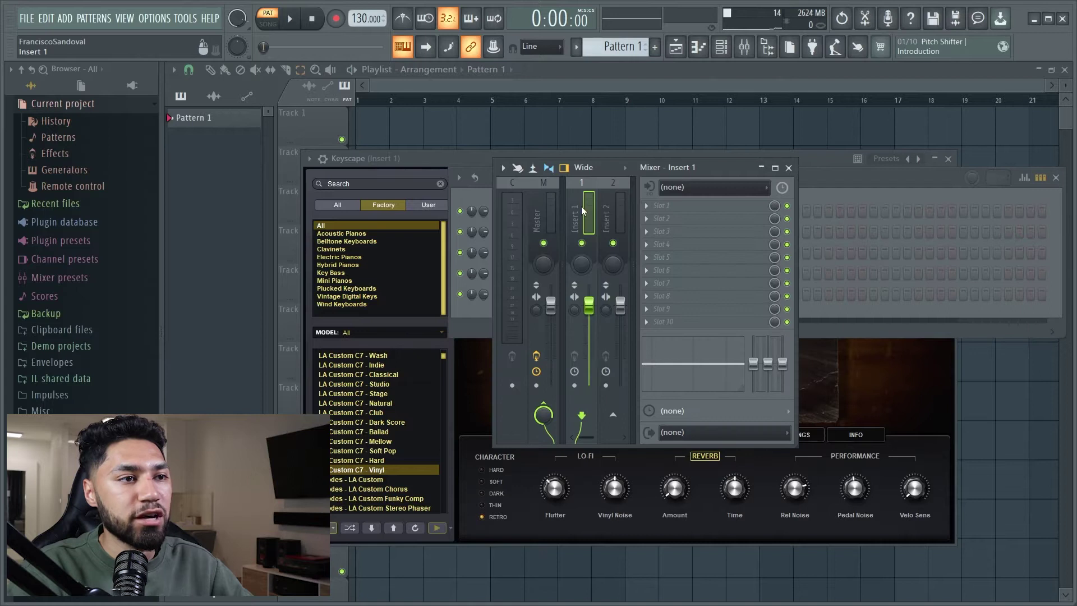
pyautogui.click(677, 205)
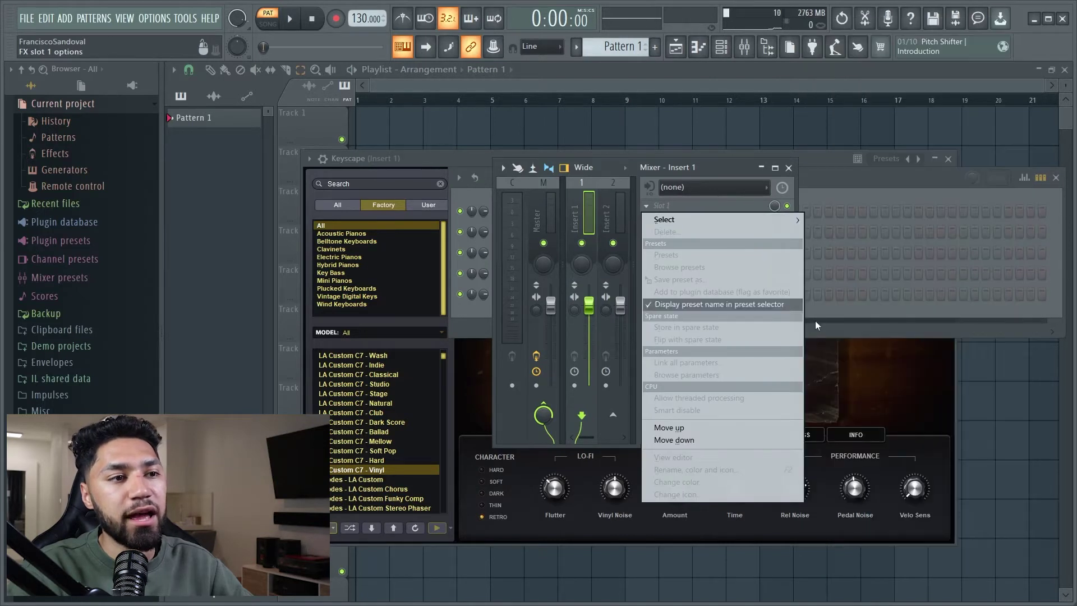
pyautogui.click(832, 390)
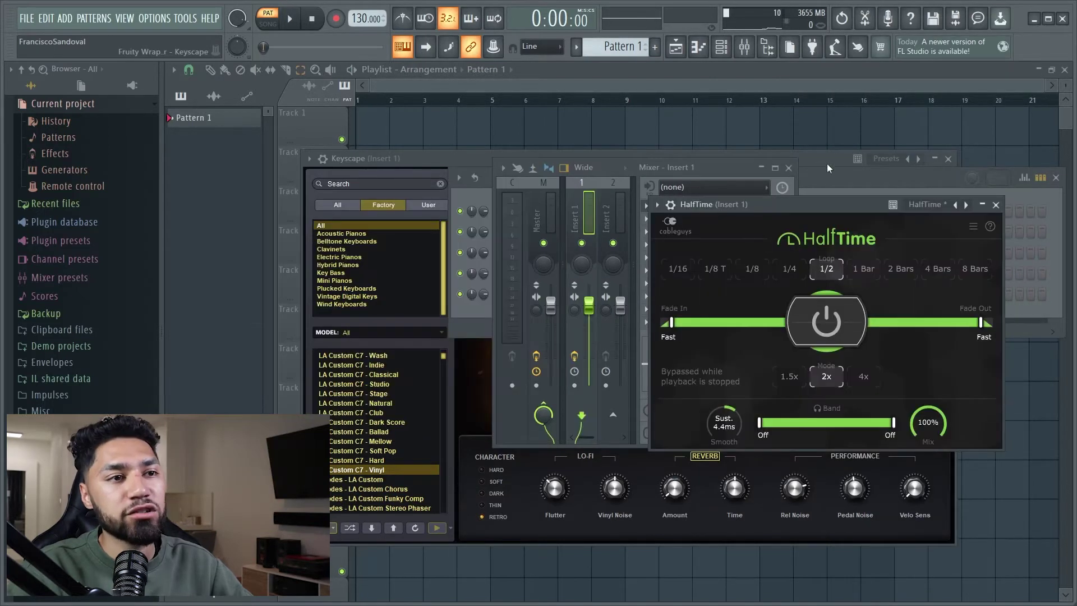
# - Place two short consecutive notes, A#6 and G#6, at the start of bar 1 in Keyscape's piano roll and audition them
pyautogui.click(827, 164)
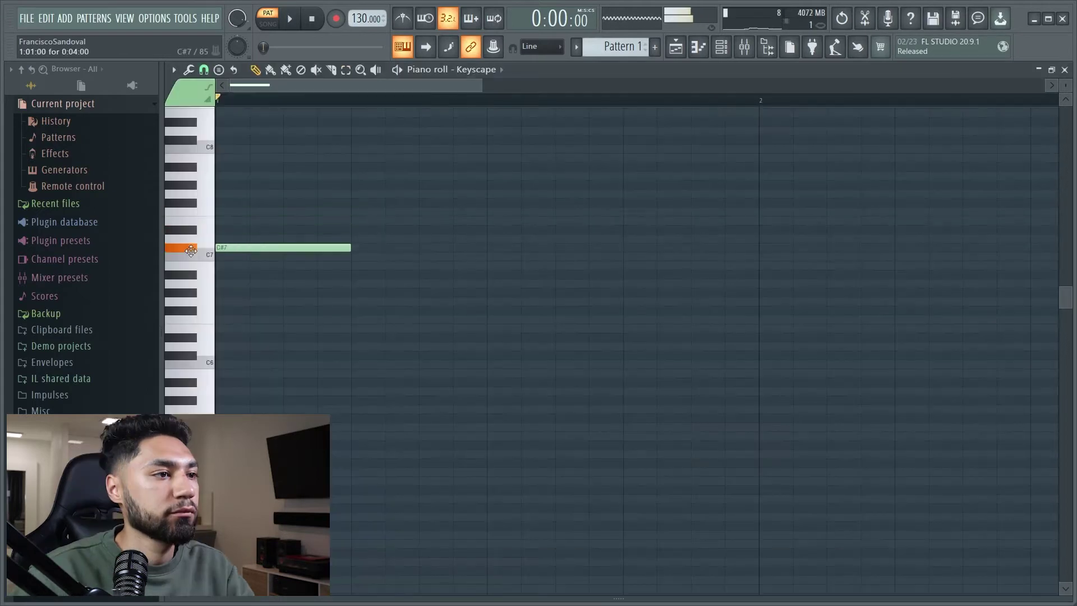
pyautogui.moveTo(191, 251); pyautogui.dragTo(167, 277)
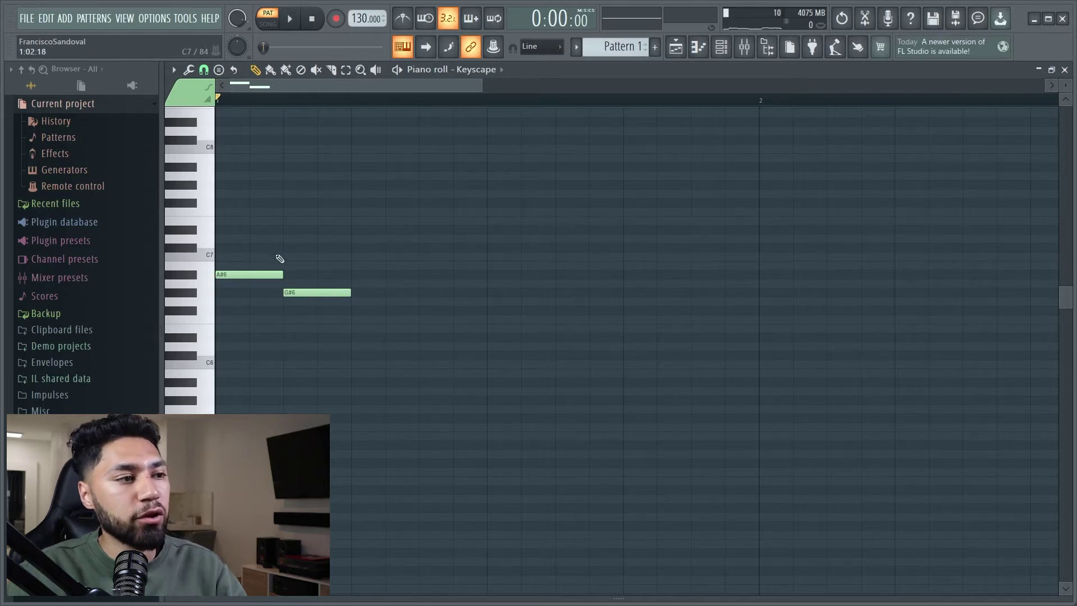
pyautogui.scroll(-1, 319, 270)
pyautogui.press('space')
pyautogui.press('space')
# - Add a sustained A# an octave below the opening note and a long A#7 as the melody's third note
pyautogui.click(240, 365)
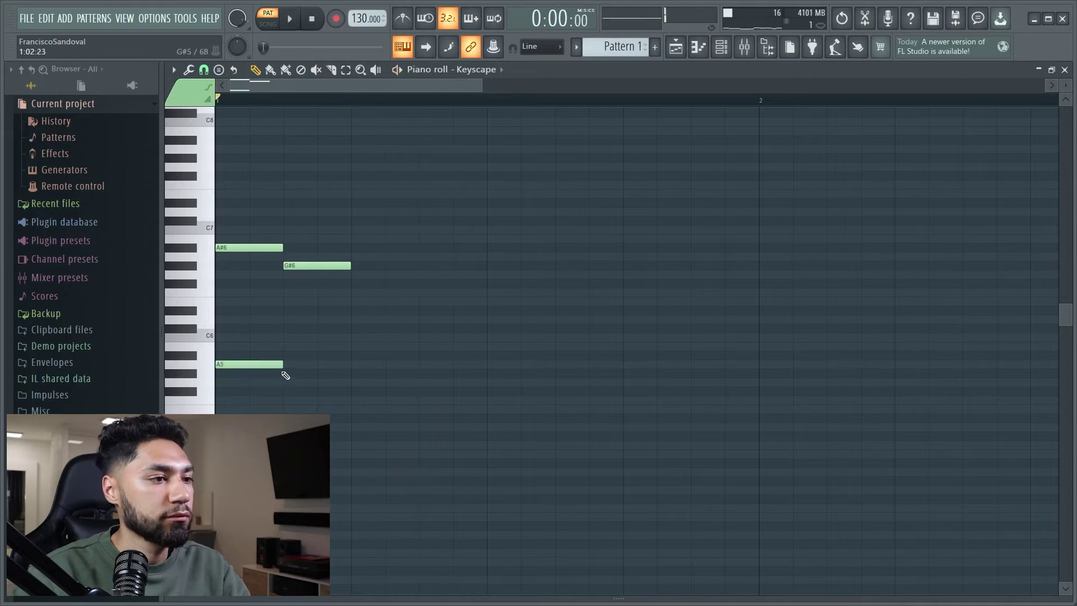
pyautogui.moveTo(261, 369); pyautogui.dragTo(259, 360)
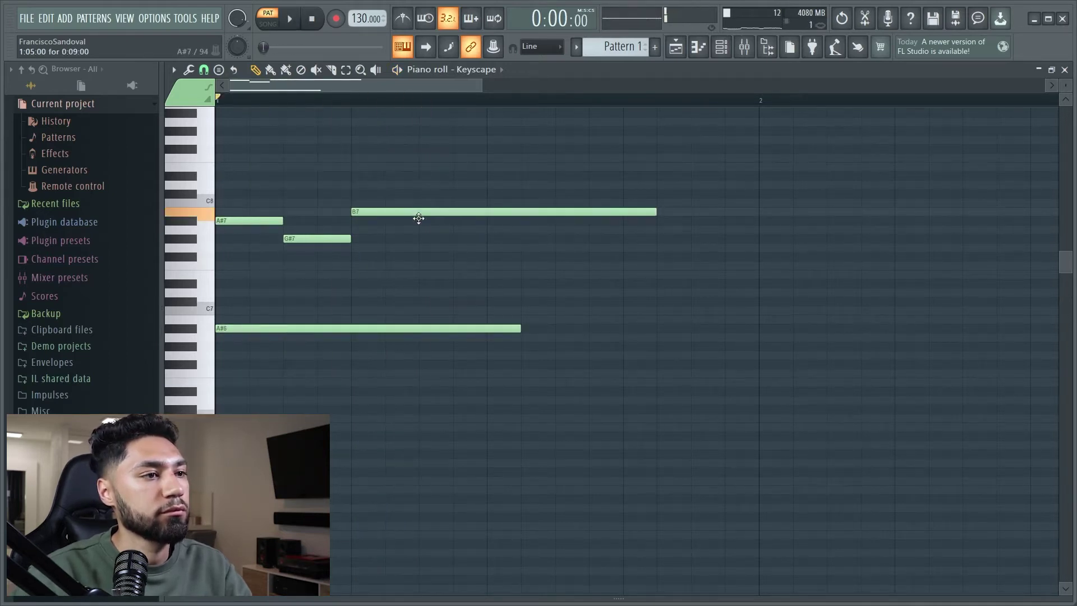
pyautogui.moveTo(419, 218); pyautogui.dragTo(417, 225)
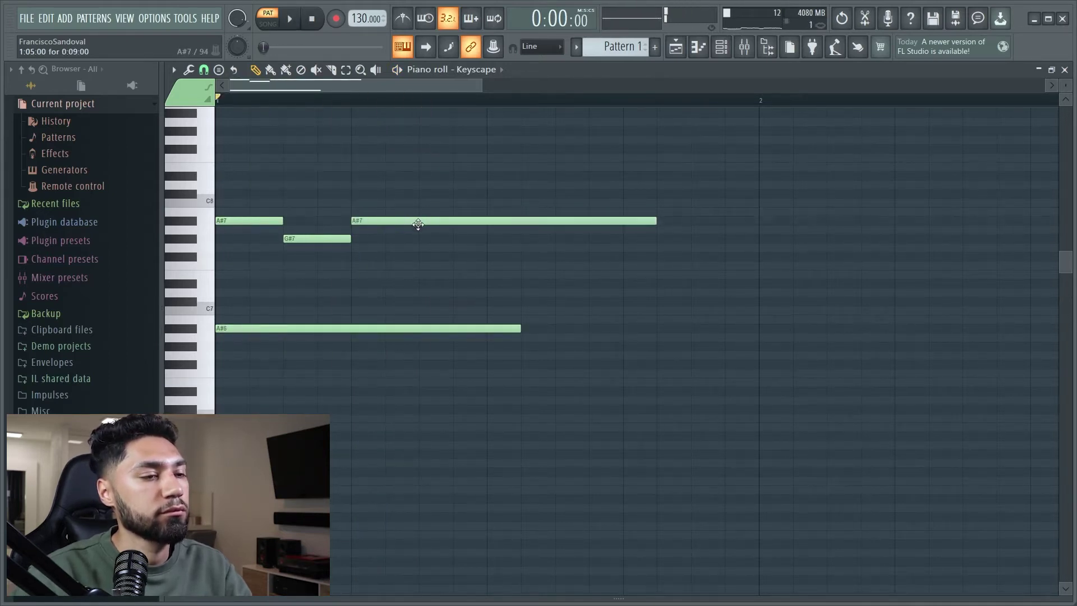
pyautogui.press('space')
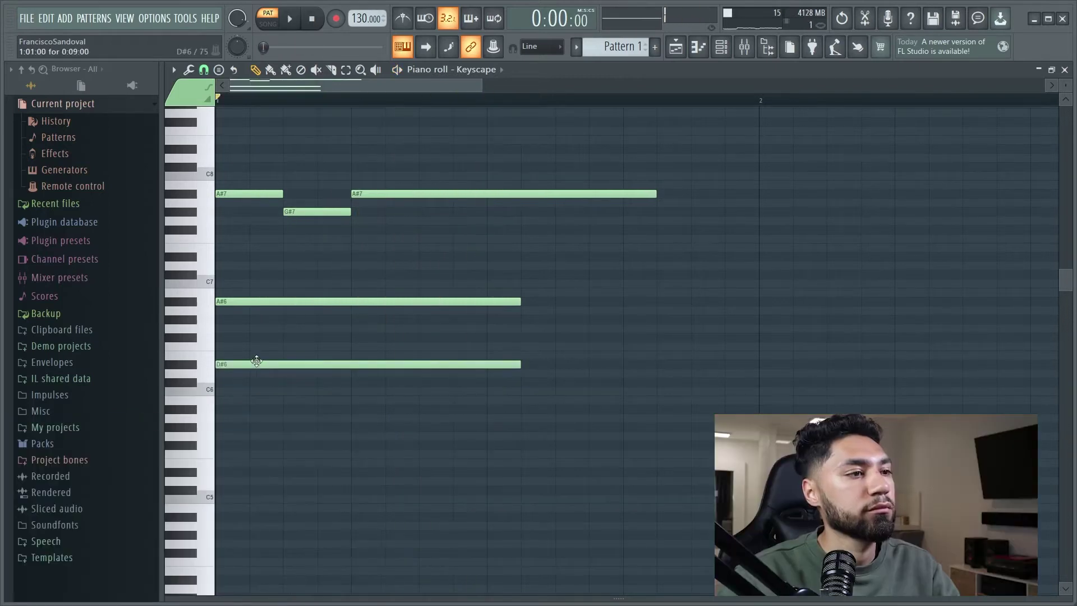
# - Lower the bottom chord note to A#4 as the bass and try a second low note at E4 beneath it
pyautogui.moveTo(222, 365); pyautogui.dragTo(154, 521)
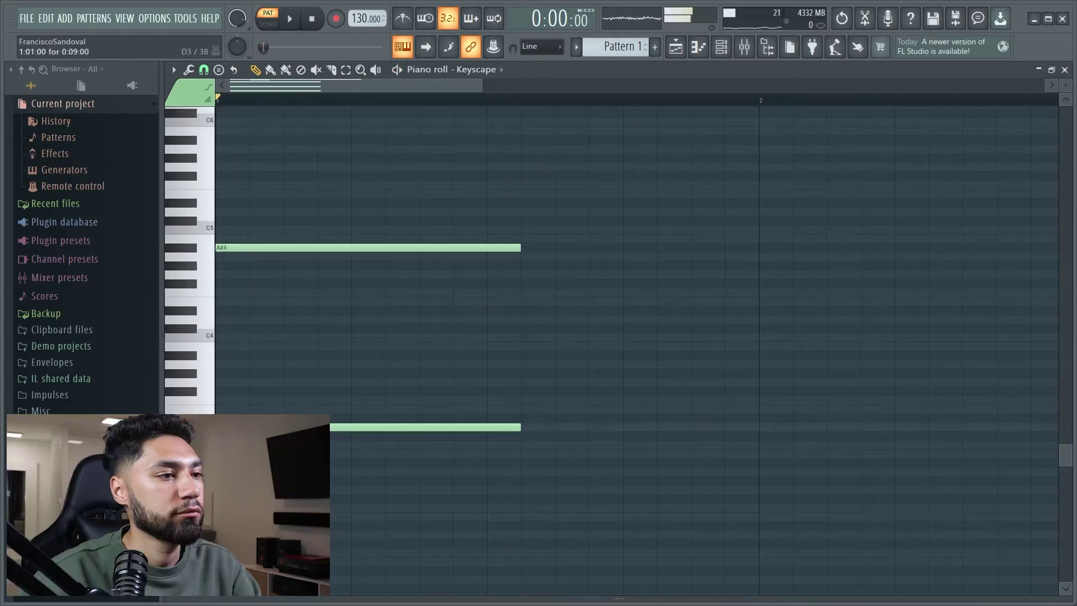
pyautogui.moveTo(150, 429); pyautogui.dragTo(145, 310)
pyautogui.press('space')
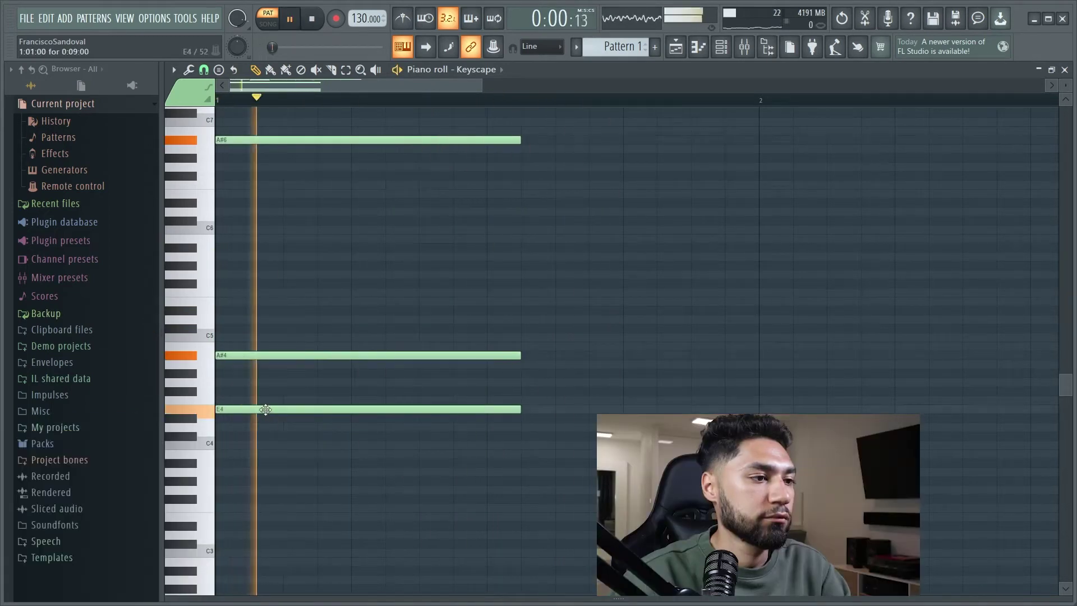
pyautogui.press('space')
pyautogui.press('space')
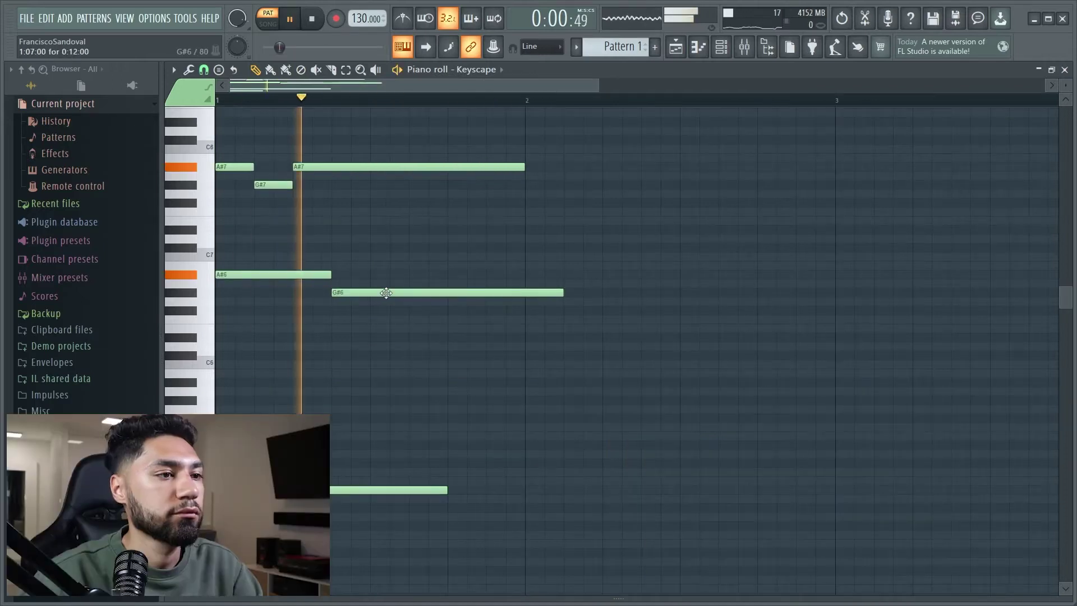
# - Set the note following A#6 in bar 1 to F#6 and add a D#6 note at the start of bar 2
pyautogui.moveTo(386, 293)
pyautogui.mouseDown()
pyautogui.moveTo(386, 321)
pyautogui.moveTo(393, 310)
pyautogui.mouseUp()
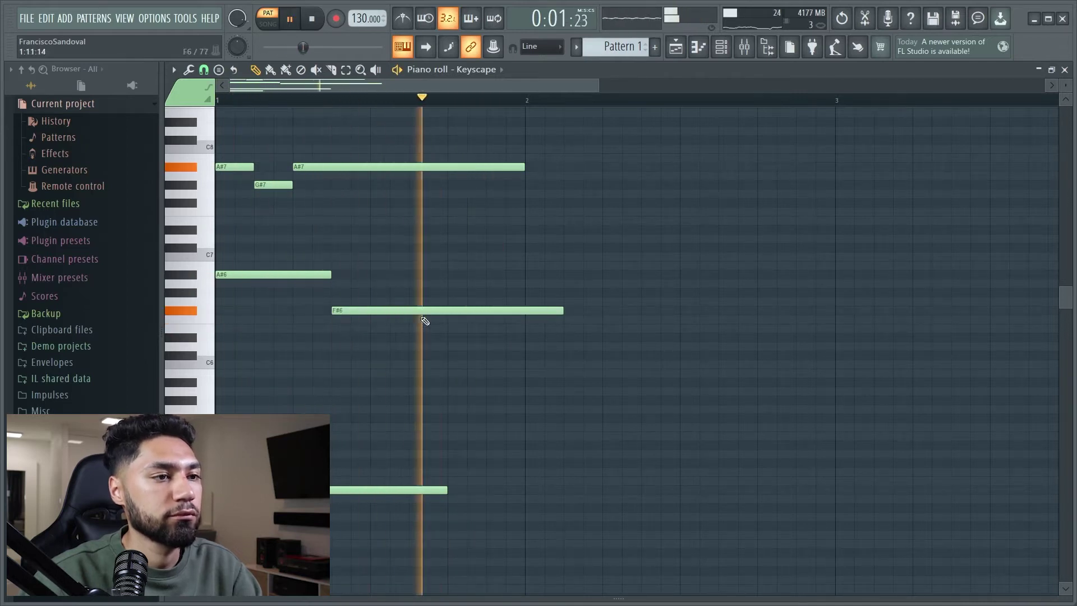
pyautogui.click(526, 319)
pyautogui.moveTo(565, 318); pyautogui.dragTo(567, 336)
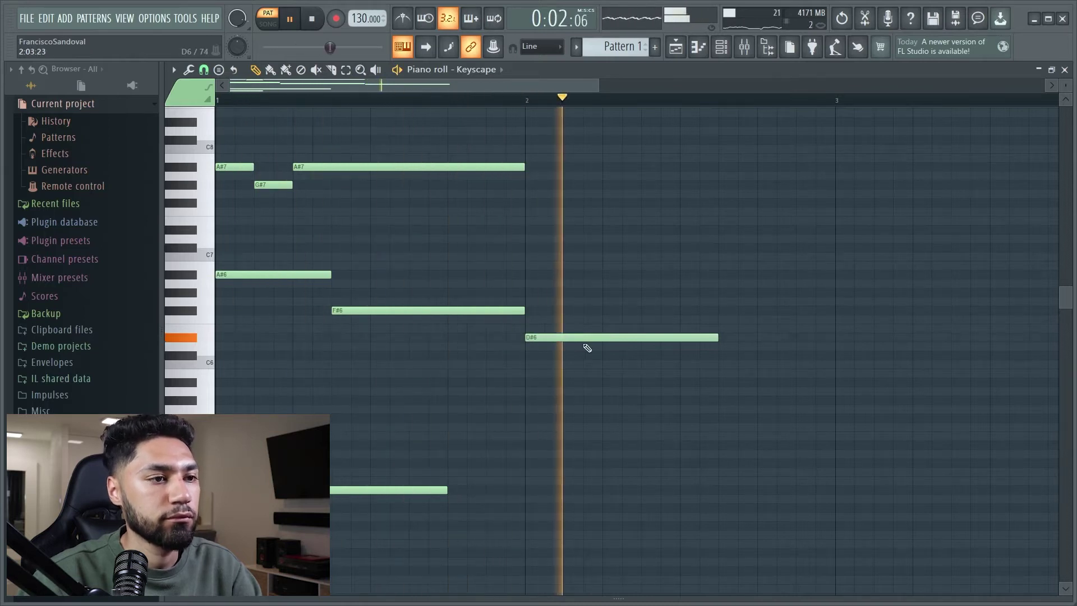
# - Add a four-step note at 2:09:00 and tune it to F#5 while playing the pattern back
pyautogui.click(633, 336)
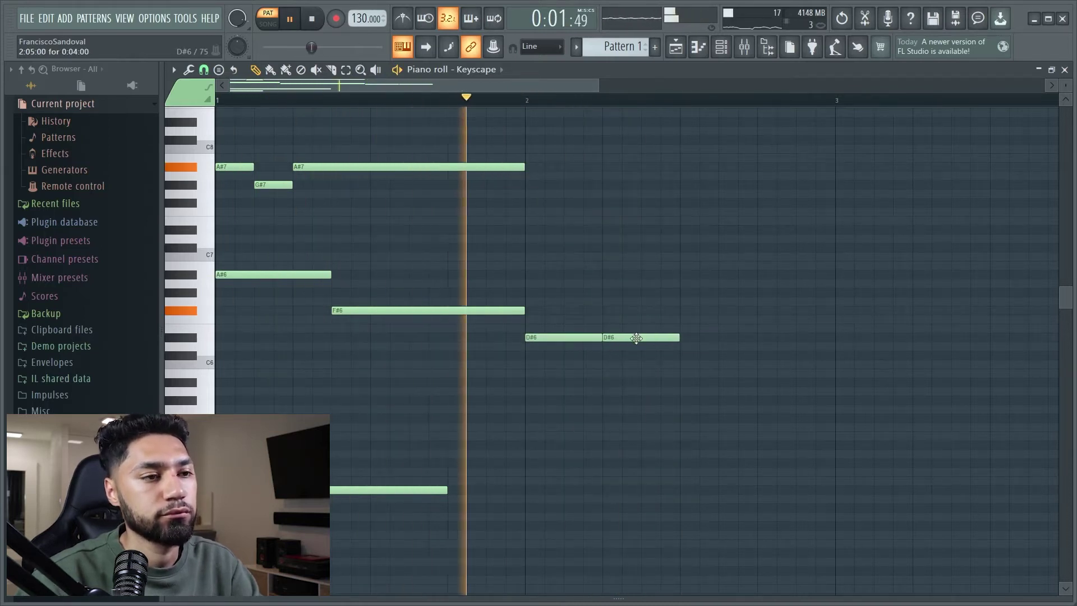
pyautogui.moveTo(636, 338); pyautogui.dragTo(712, 412)
pyautogui.press('space')
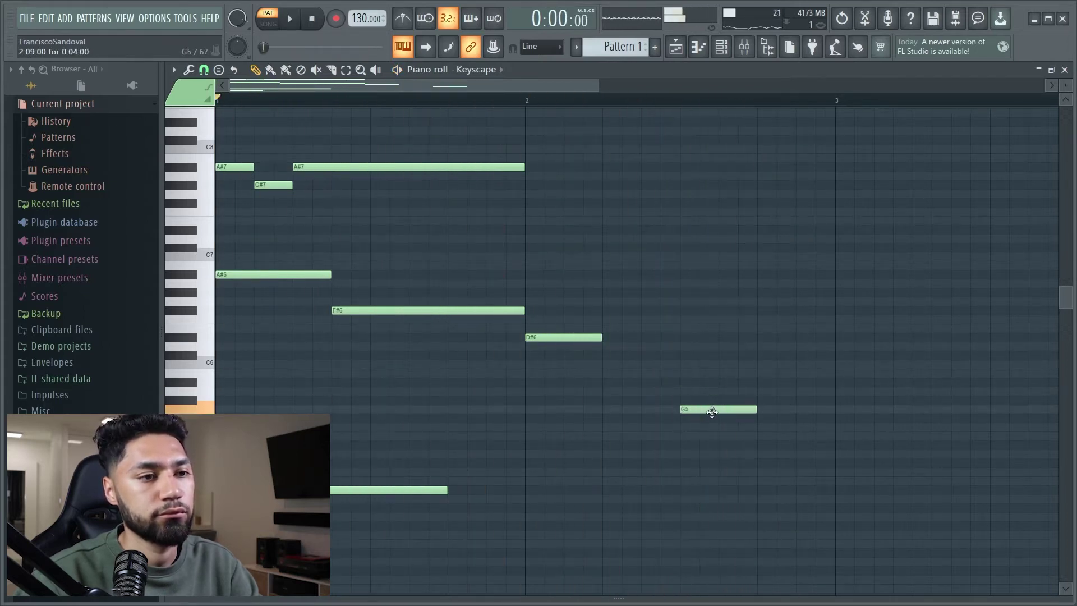
pyautogui.press('space')
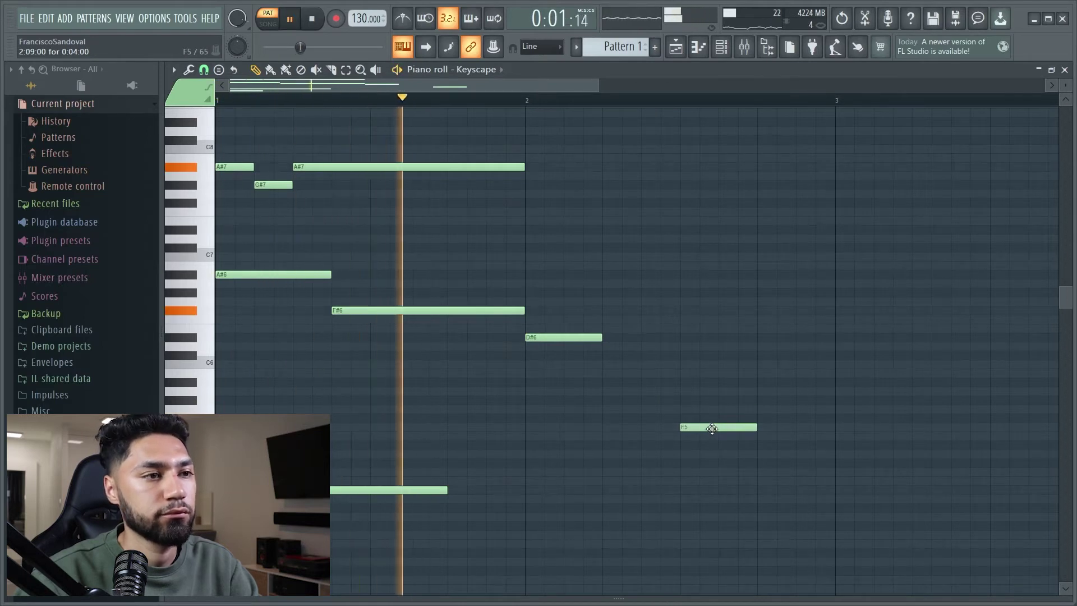
pyautogui.press('space')
pyautogui.moveTo(712, 418); pyautogui.dragTo(715, 449)
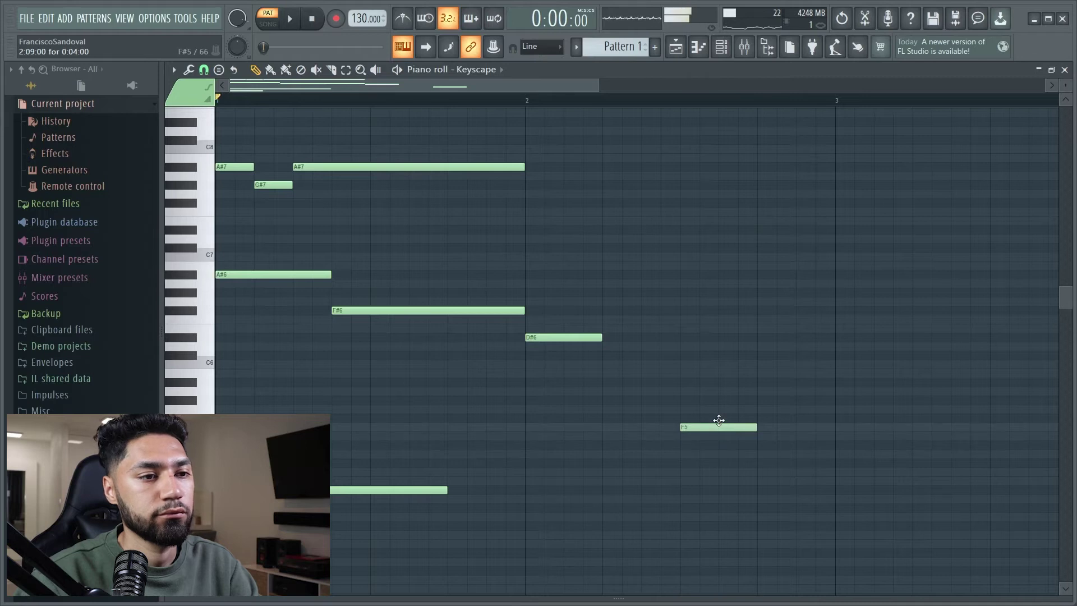
pyautogui.press('space')
pyautogui.scroll(-5, 621, 338)
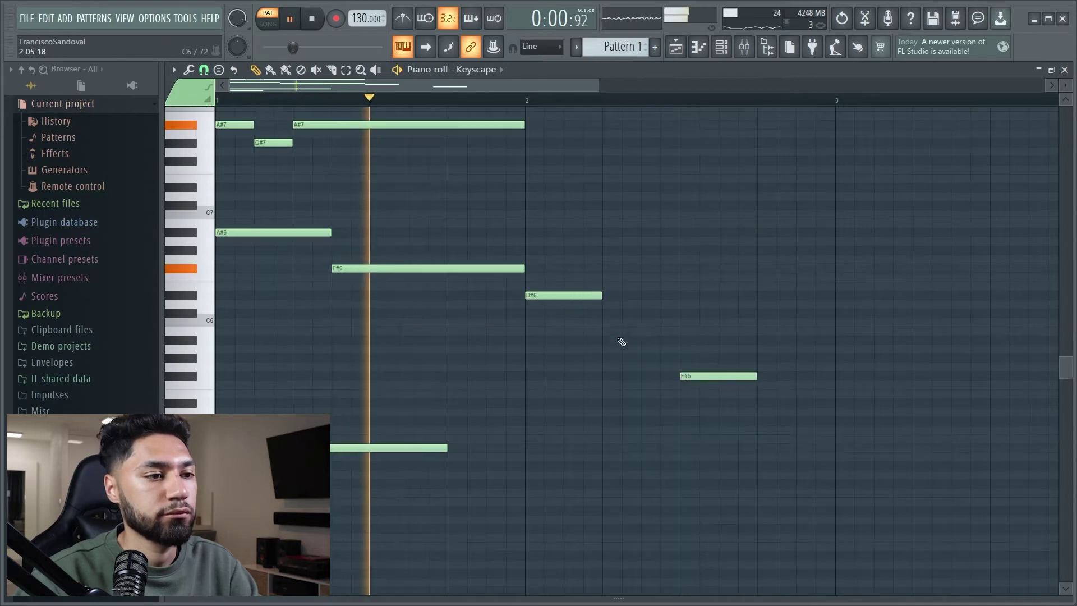
pyautogui.scroll(3, 609, 318)
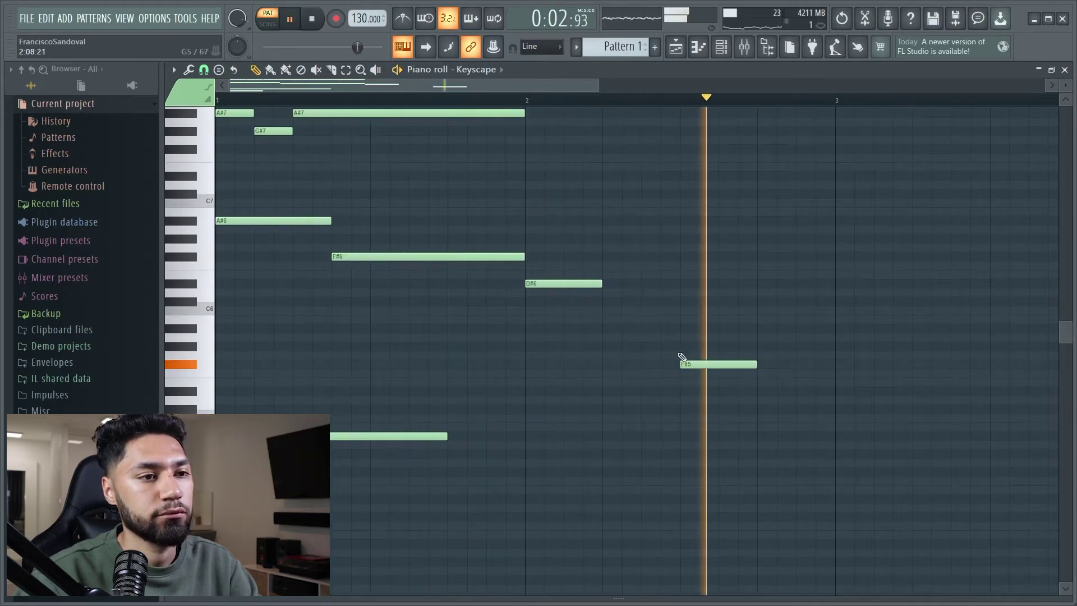
pyautogui.press('space')
# - Begin the bar 3 chord with a G#4 bass note and a B5 note above it
pyautogui.scroll(-1, 836, 394)
pyautogui.click(836, 392)
pyautogui.moveTo(856, 392); pyautogui.dragTo(856, 437)
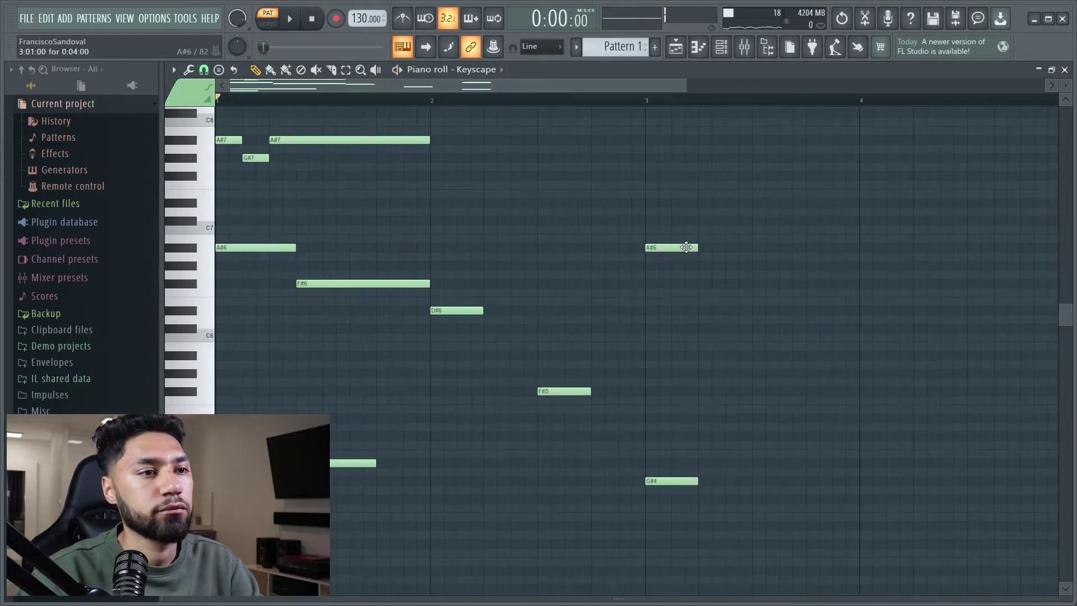
pyautogui.moveTo(685, 247); pyautogui.dragTo(685, 346)
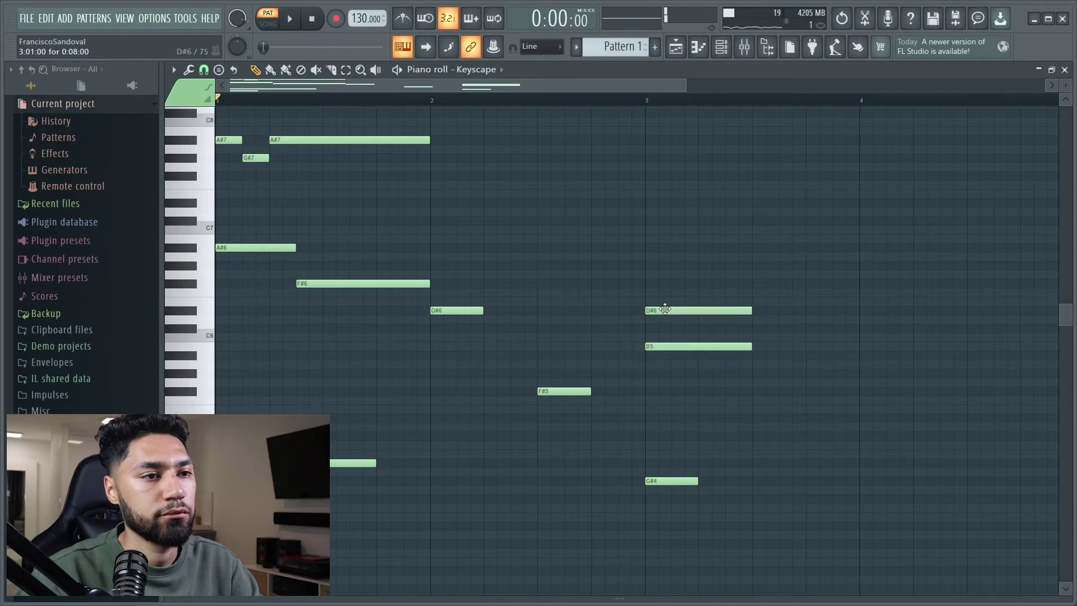
# - Complete bar 3 with G#6 and G#7 at its start, plus D#5 and another G#7 at 3:09:00
pyautogui.moveTo(662, 308); pyautogui.dragTo(667, 268)
pyautogui.scroll(2, 645, 186)
pyautogui.moveTo(650, 186)
pyautogui.mouseDown()
pyautogui.moveTo(675, 184)
pyautogui.moveTo(680, 166)
pyautogui.mouseUp()
pyautogui.moveTo(786, 463); pyautogui.dragTo(786, 490)
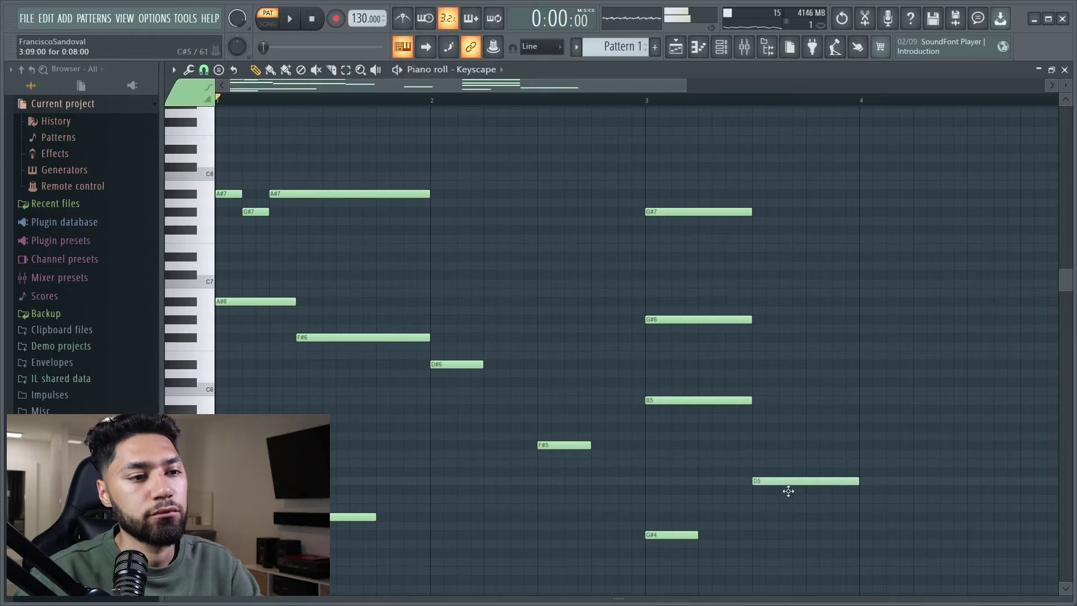
pyautogui.click(764, 216)
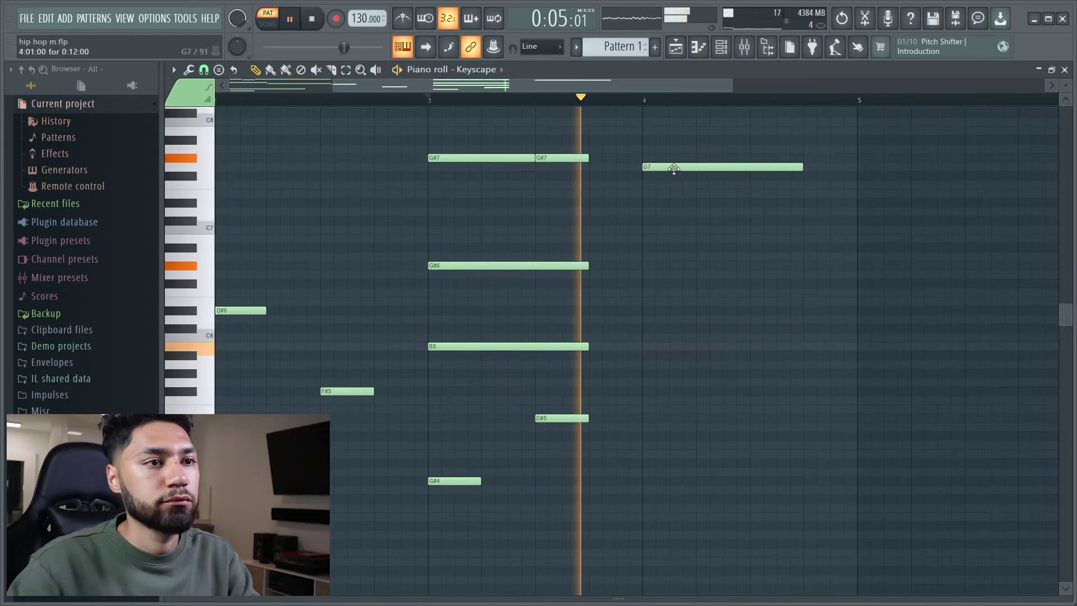
# - Build the bar 4 chord from twelve-step F7, F6 and C#5 notes starting at 4:01:00, checking it in playback
pyautogui.moveTo(670, 169); pyautogui.dragTo(672, 190)
pyautogui.press('space')
pyautogui.click(675, 265)
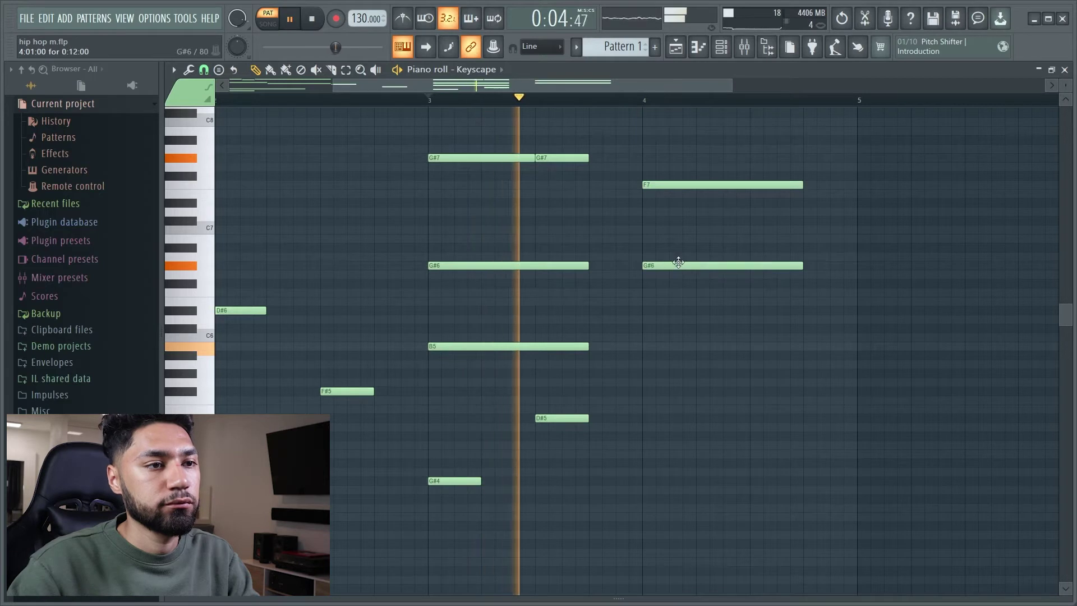
pyautogui.moveTo(694, 270); pyautogui.dragTo(699, 288)
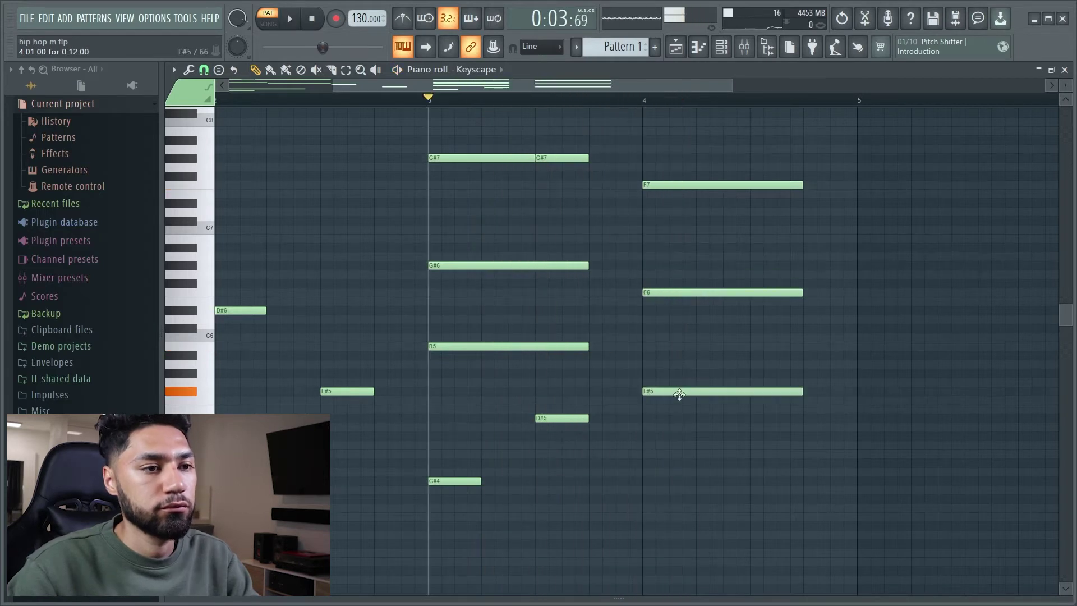
pyautogui.moveTo(678, 392); pyautogui.dragTo(674, 438)
pyautogui.press('space')
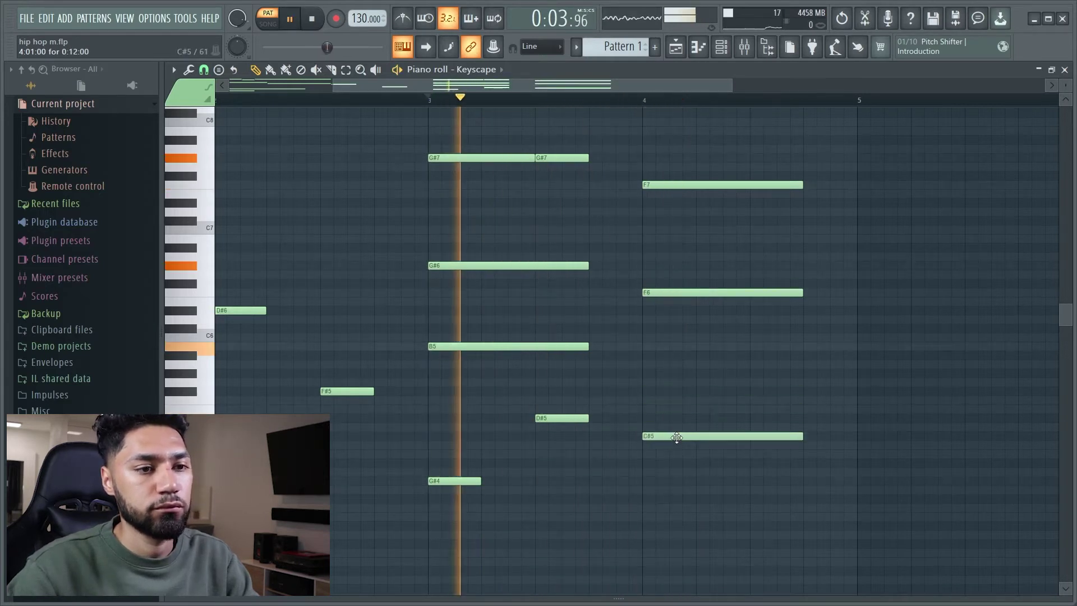
pyautogui.press('space')
# - Add a G#5 note at 4:09:00 that ends at bar 5, and play the pattern through
pyautogui.click(767, 392)
pyautogui.moveTo(766, 393); pyautogui.dragTo(765, 373)
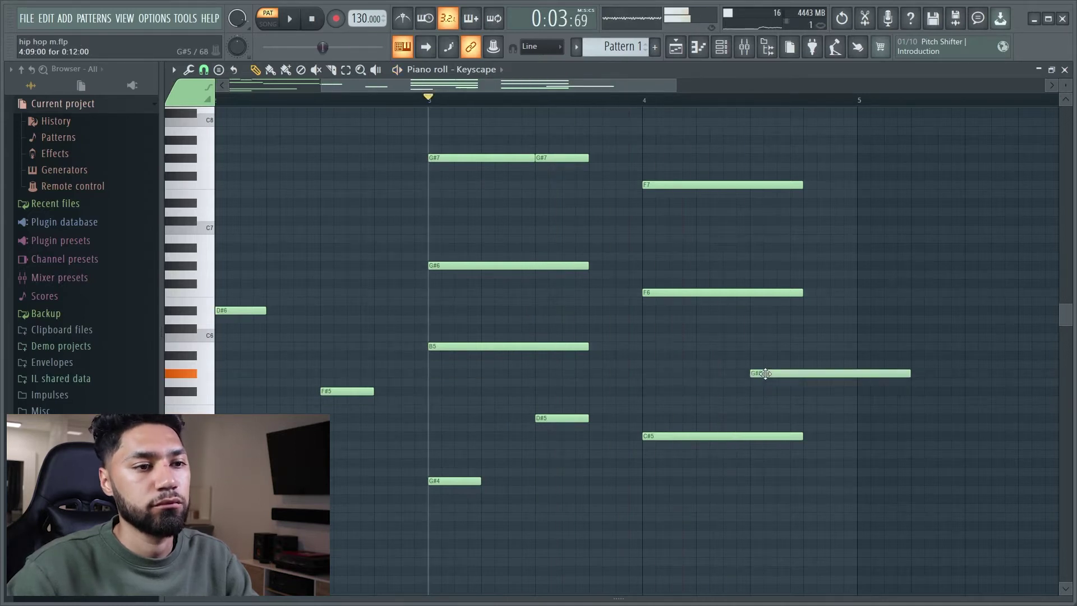
pyautogui.press('space')
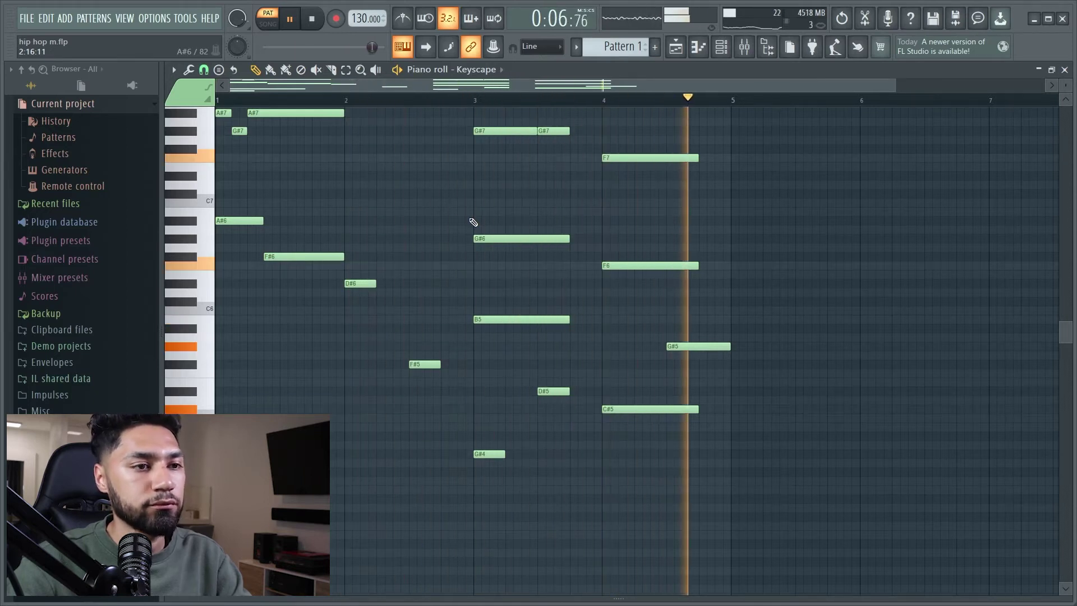
pyautogui.press('space')
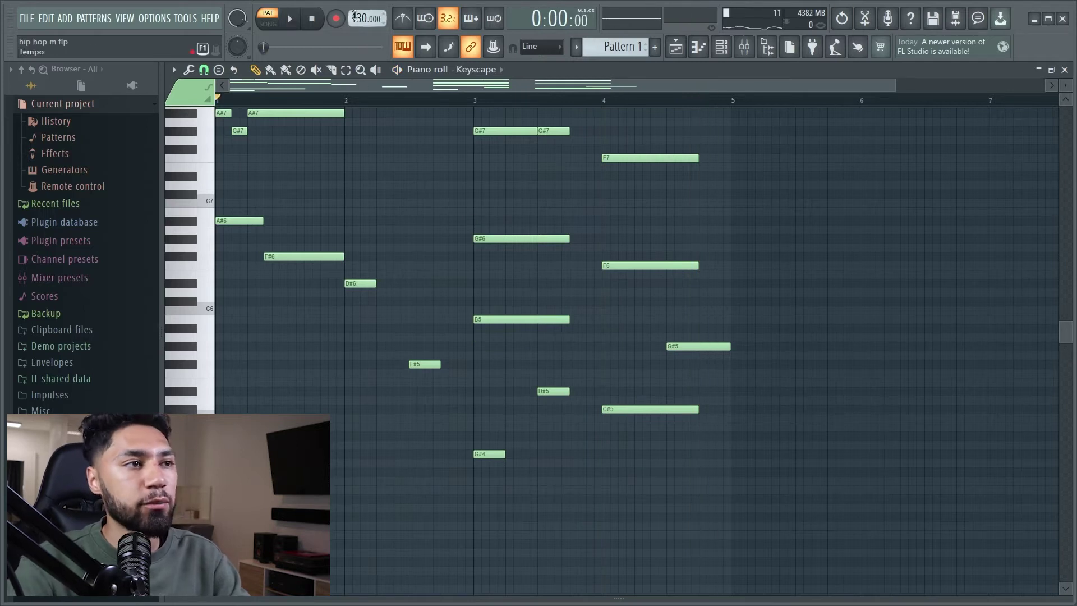
# - Set the project tempo to 160 BPM and play the melody at that speed
pyautogui.rightClick(356, 17)
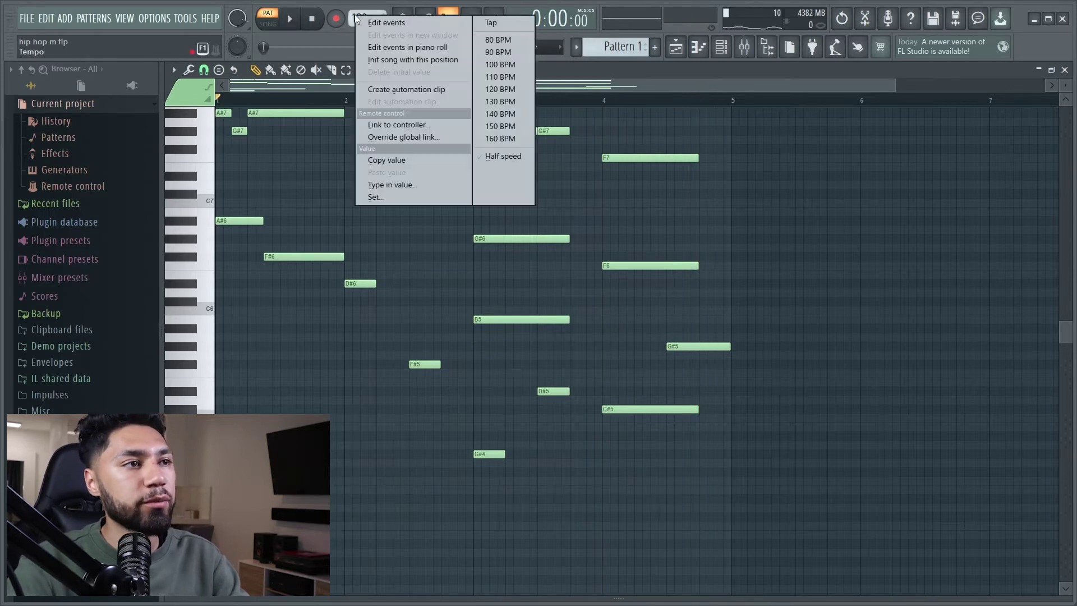
pyautogui.click(493, 139)
pyautogui.press('space')
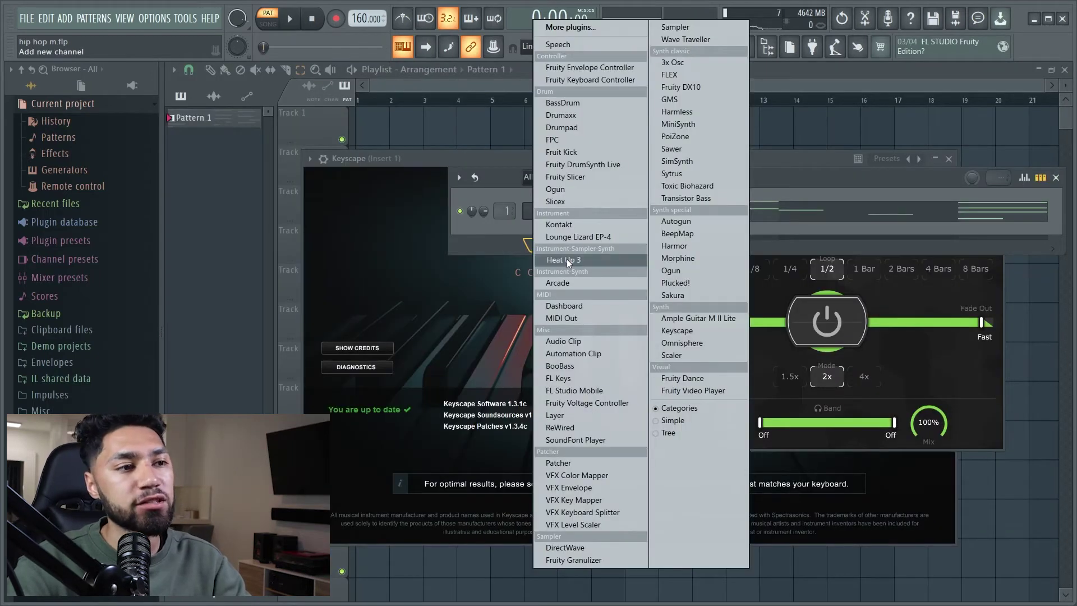
# - Add a Heat Up 3 channel, load its ANOTHER DIMENSION 10 [VINTAGE] pad preset, and audition the sound
pyautogui.click(567, 259)
pyautogui.scroll(-3, 581, 287)
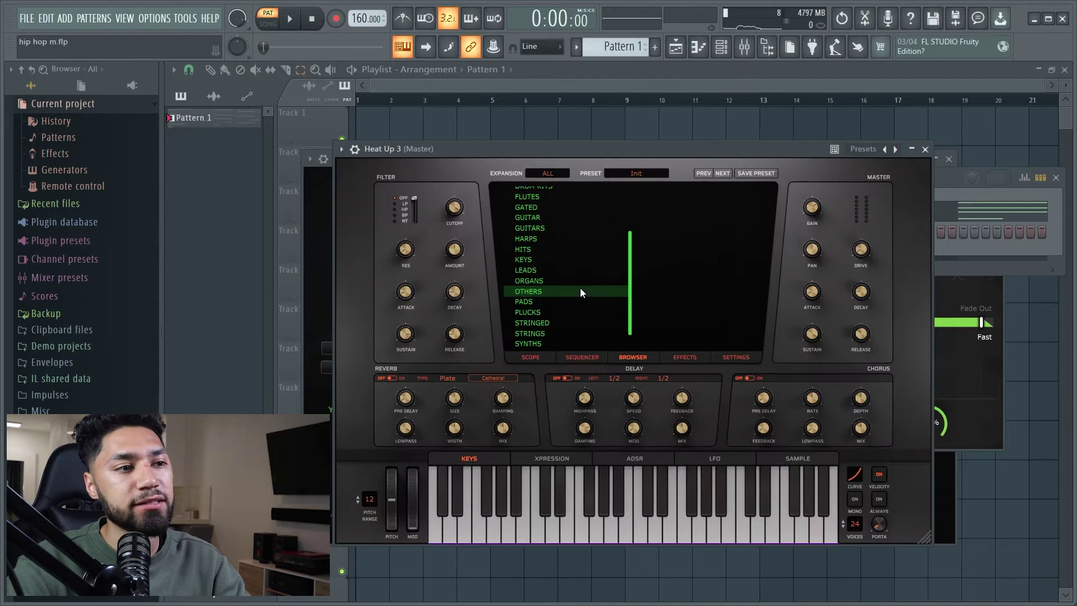
pyautogui.scroll(-1, 556, 319)
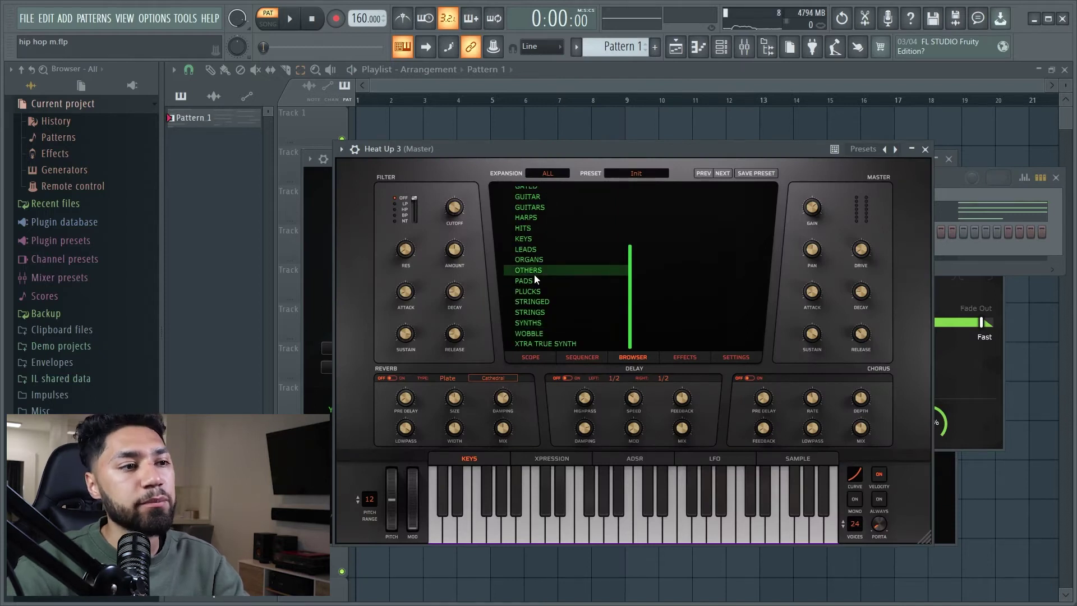
pyautogui.click(538, 280)
pyautogui.scroll(-1, 709, 329)
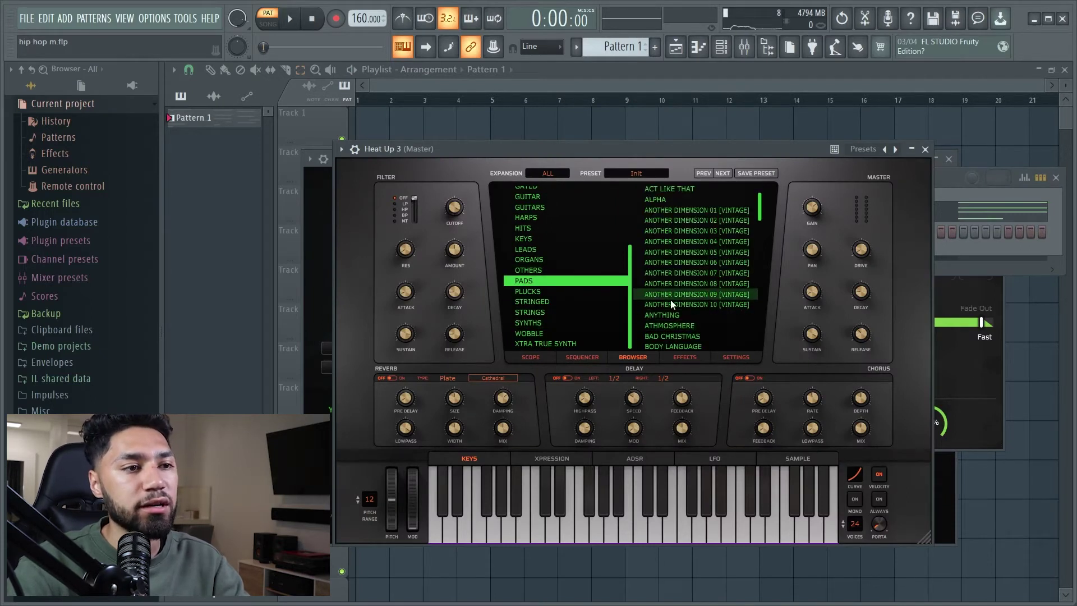
pyautogui.click(691, 304)
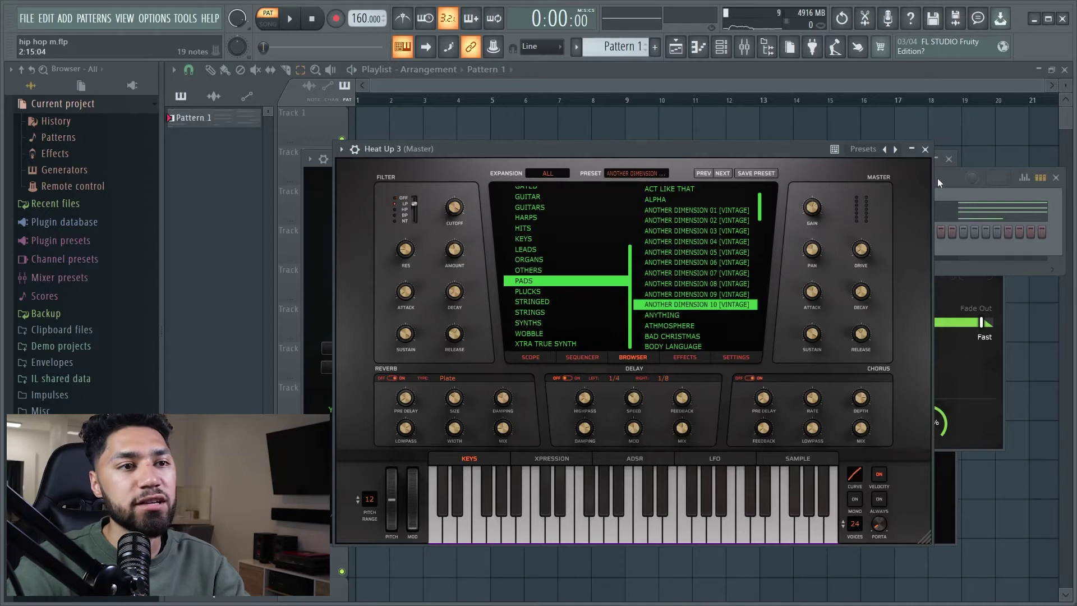
pyautogui.click(937, 177)
pyautogui.press('z')
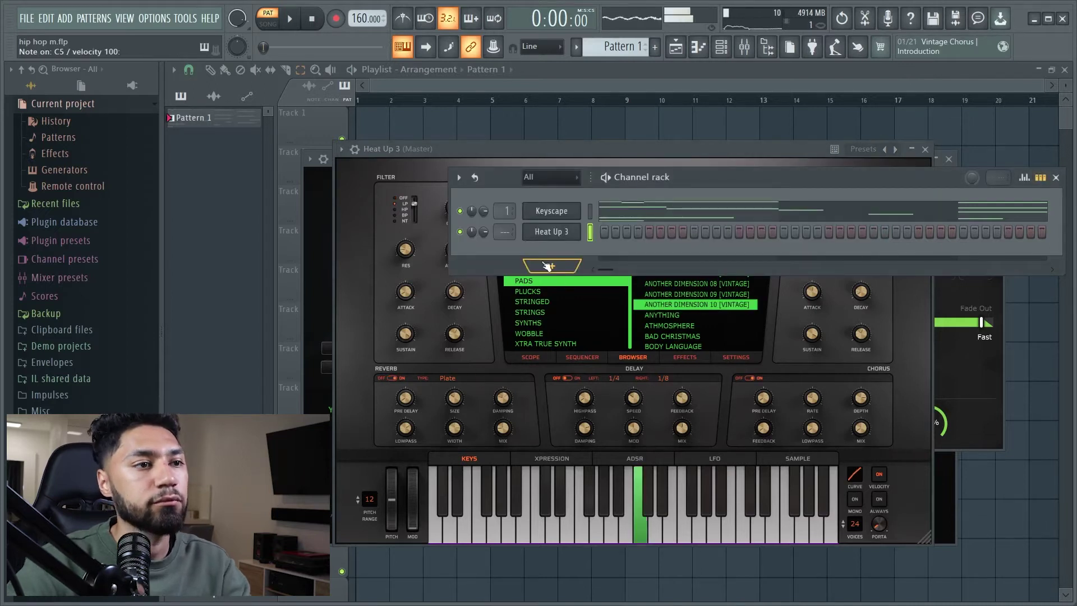
# - Copy the Keyscape notes to Heat Up 3, route it to mixer track 1, and audition it alone before unmuting Keyscape
pyautogui.rightClick(566, 211)
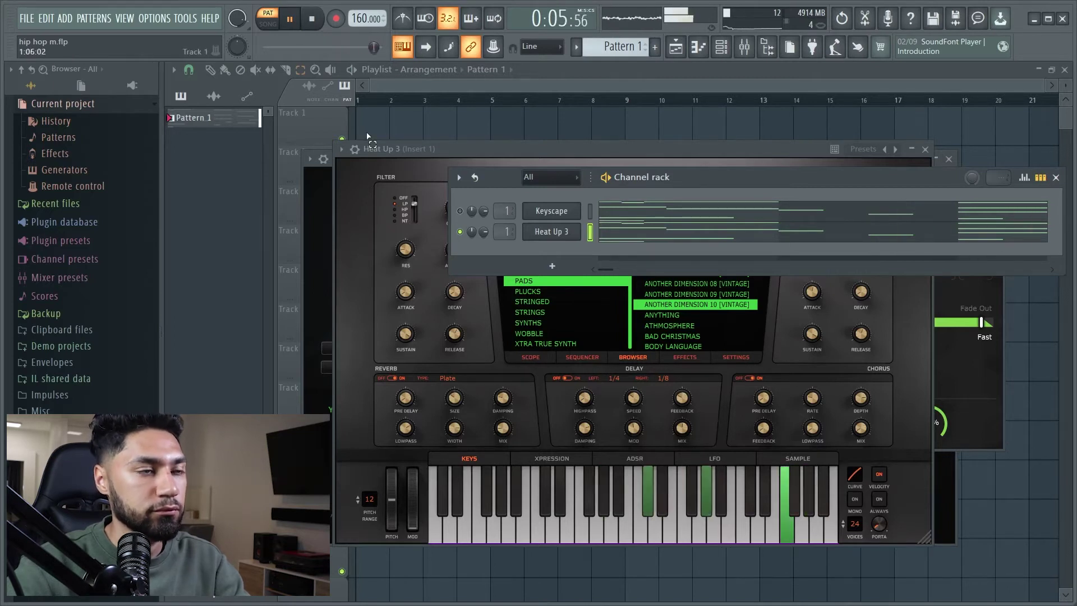
pyautogui.click(460, 210)
pyautogui.press('space')
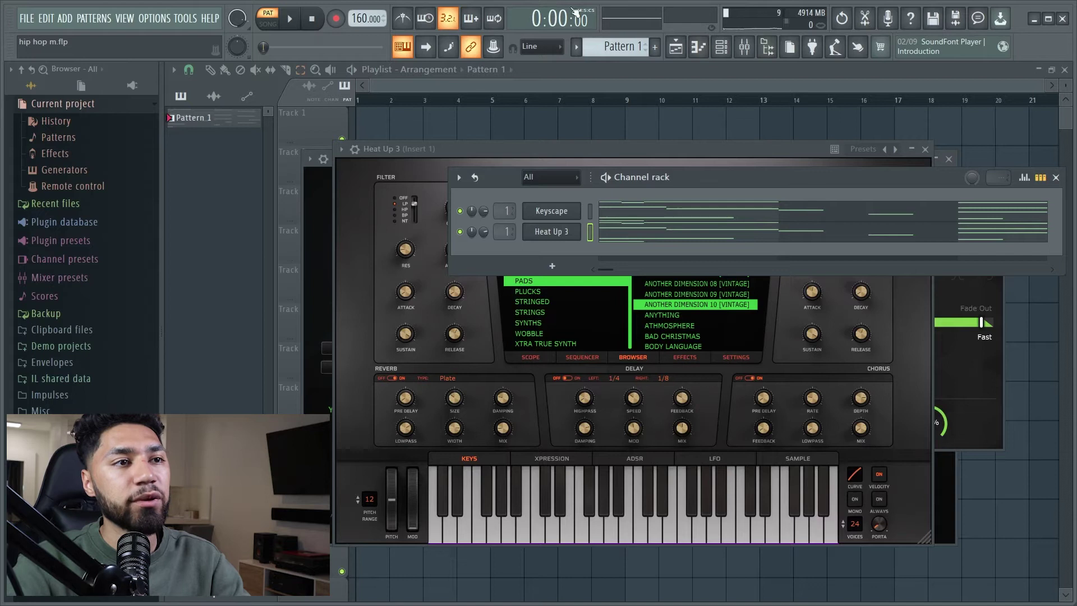
# - Load RC-20 Retro Color in the second effect slot of Insert 1, slightly lowering its Noise and raising its Wobble
pyautogui.click(744, 48)
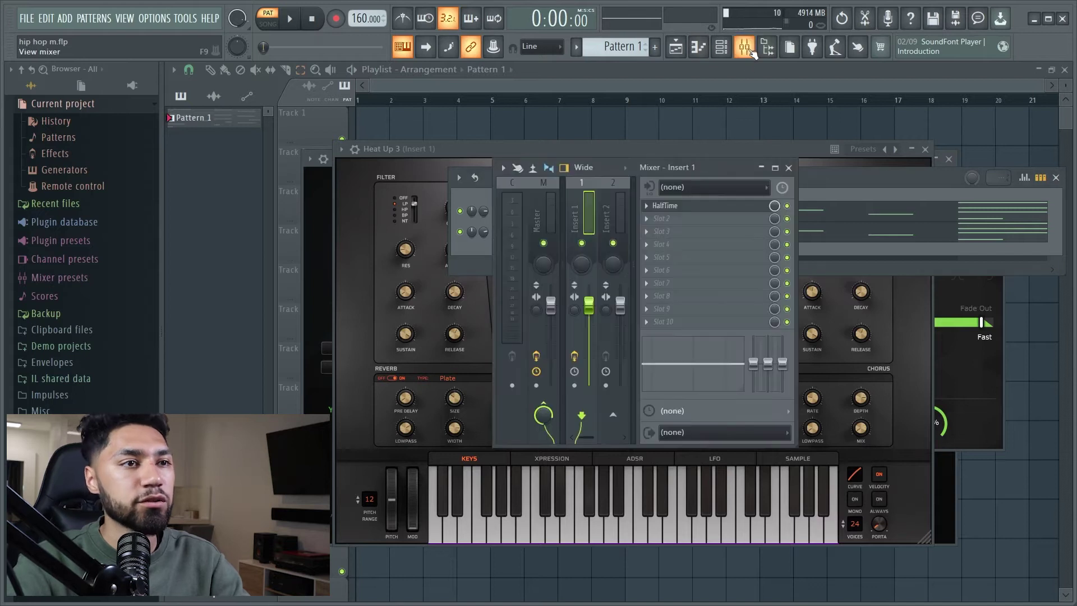
pyautogui.click(671, 218)
pyautogui.click(841, 415)
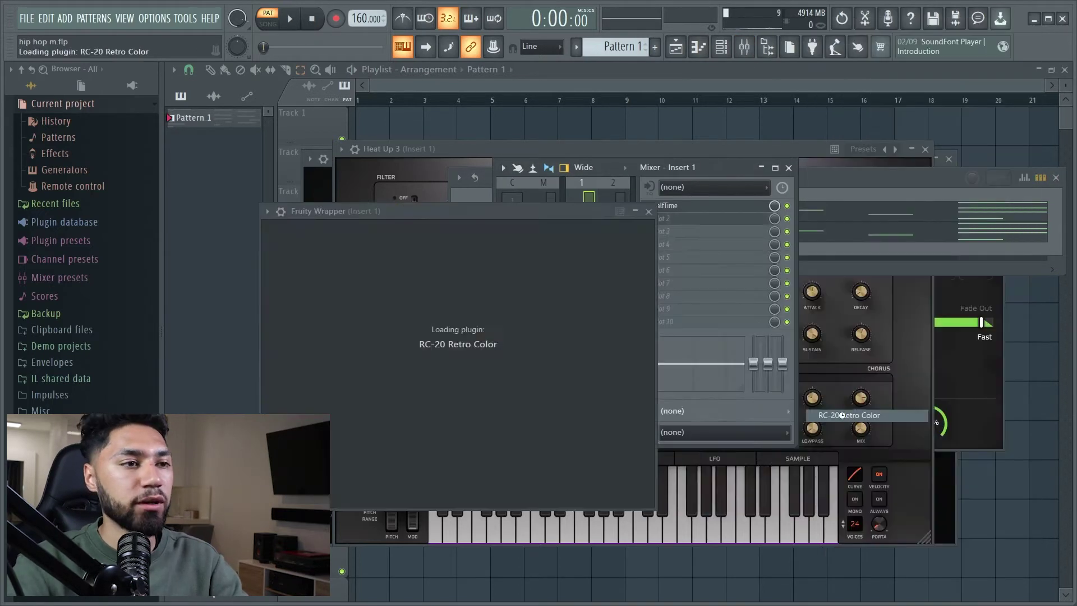
pyautogui.moveTo(529, 216); pyautogui.dragTo(613, 149)
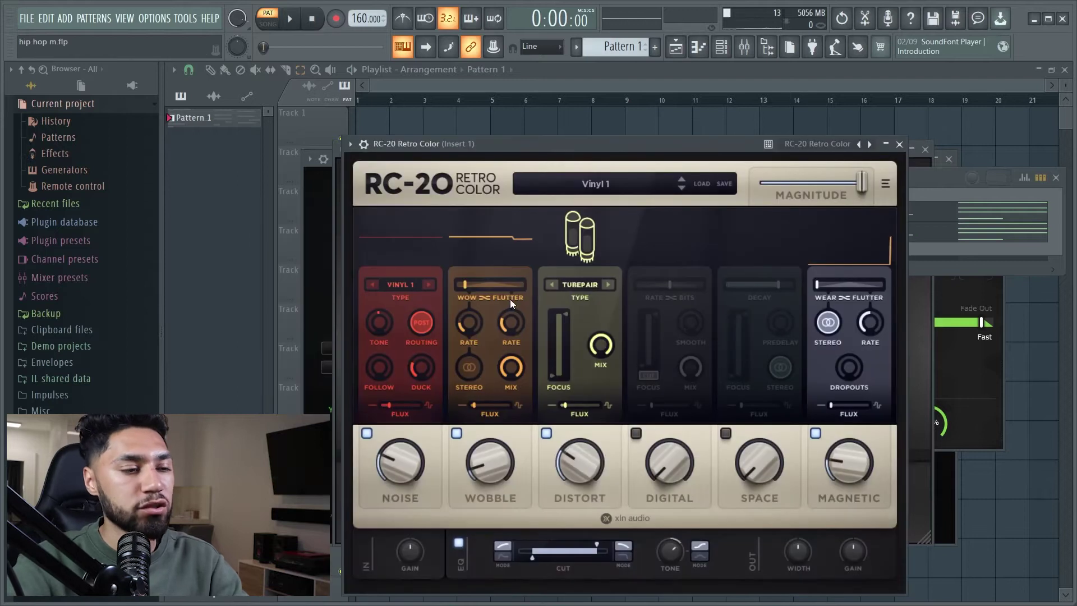
pyautogui.moveTo(389, 459)
pyautogui.mouseDown()
pyautogui.moveTo(387, 472)
pyautogui.moveTo(387, 460)
pyautogui.mouseUp()
pyautogui.moveTo(480, 459); pyautogui.dragTo(479, 456)
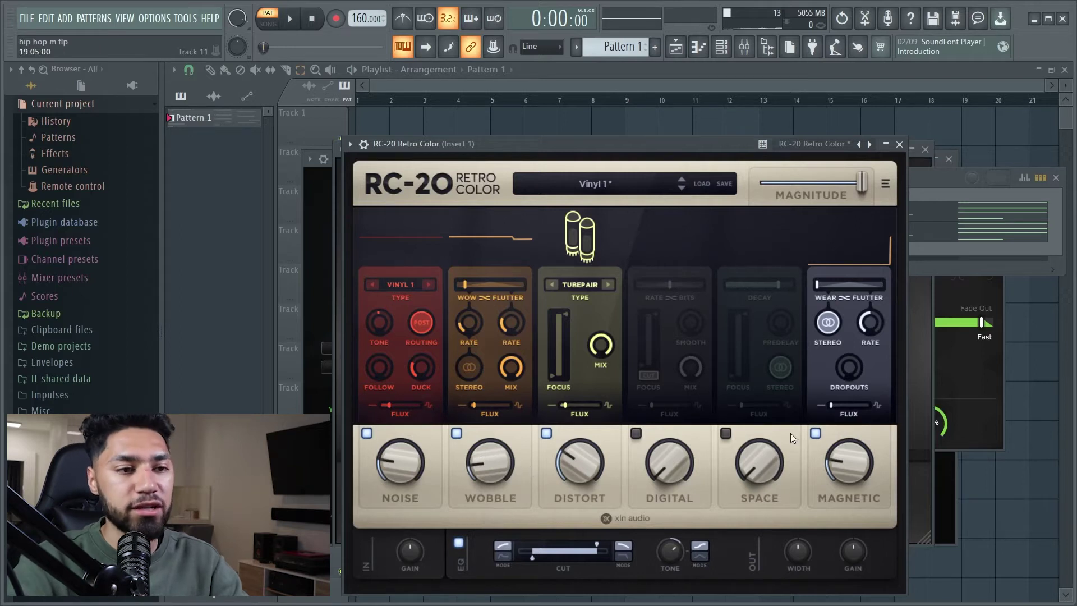
# - Set the Heat Up 3 channel volume to 47% while listening to the pattern
pyautogui.press('F6')
pyautogui.press('space')
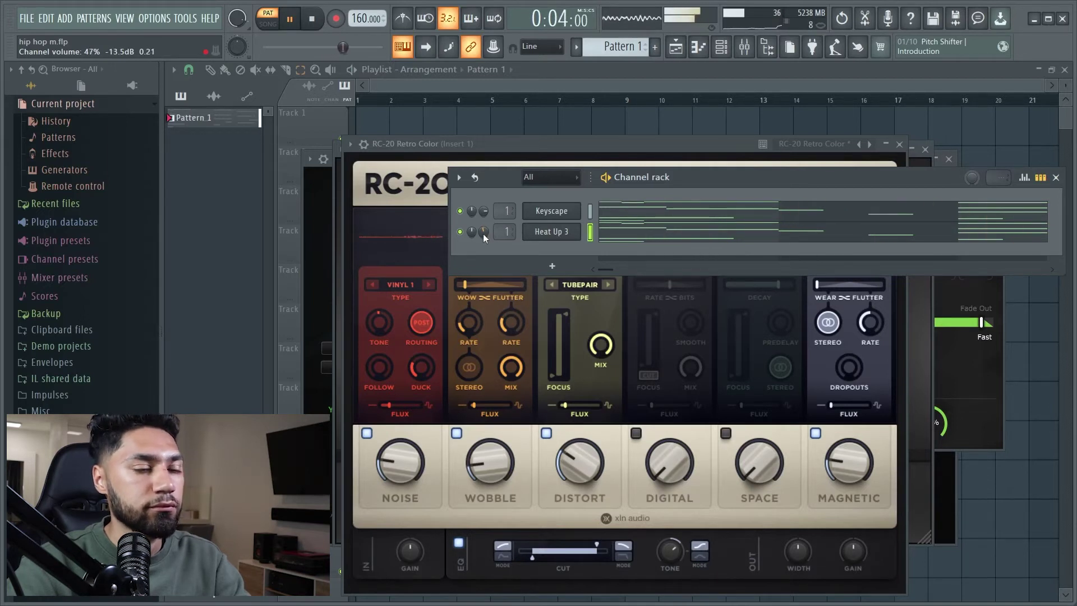
pyautogui.press('space')
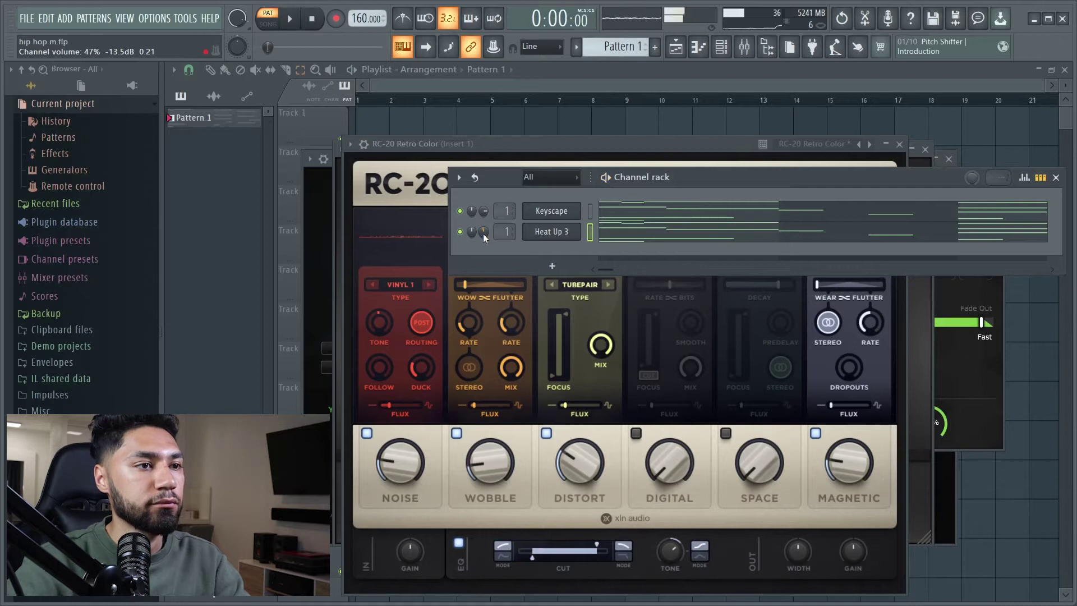
# - Add a Kontakt channel and load an instrument from the Session Horns library into it
pyautogui.click(561, 260)
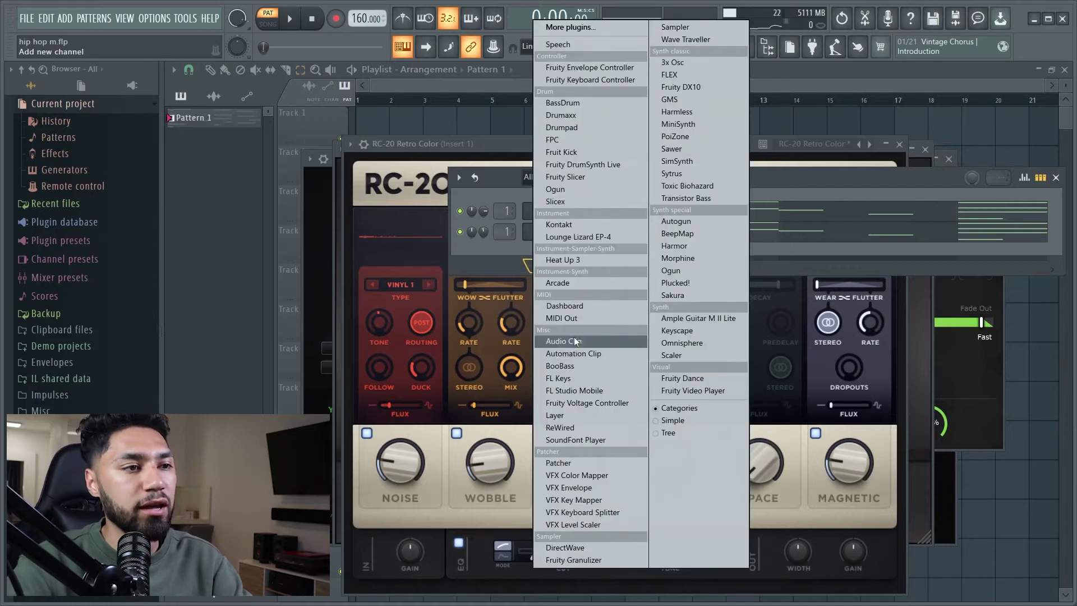
pyautogui.click(558, 225)
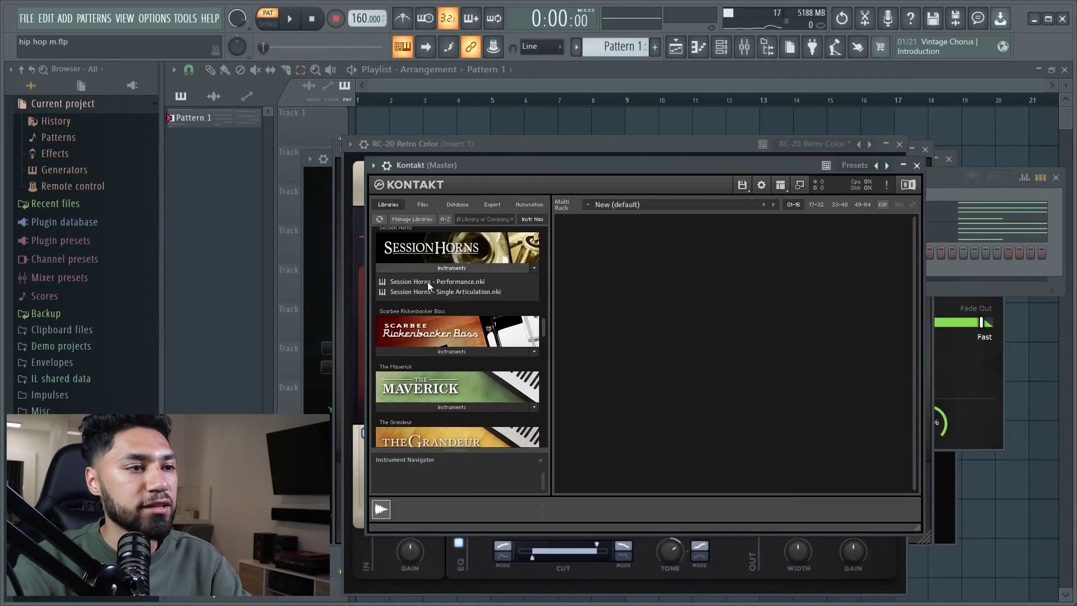
pyautogui.moveTo(400, 287); pyautogui.dragTo(728, 301)
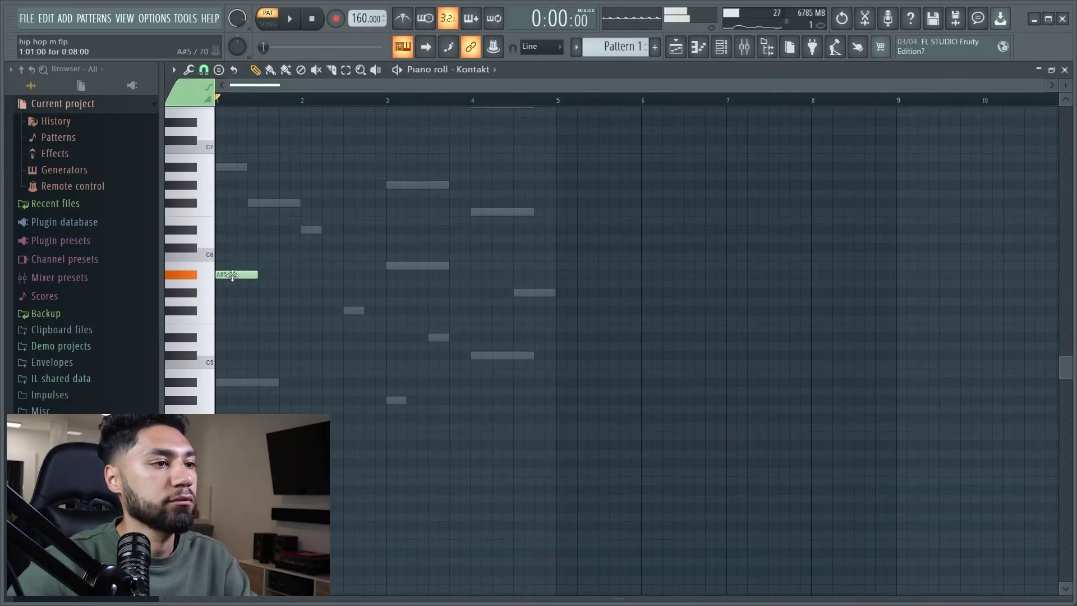
# - Write the Kontakt line with A#5 at bar 1, F#5 at 2:09:00, G#5 at bar 3 and F5 at 4:09:00, checking it in playback
pyautogui.moveTo(277, 293); pyautogui.dragTo(277, 311)
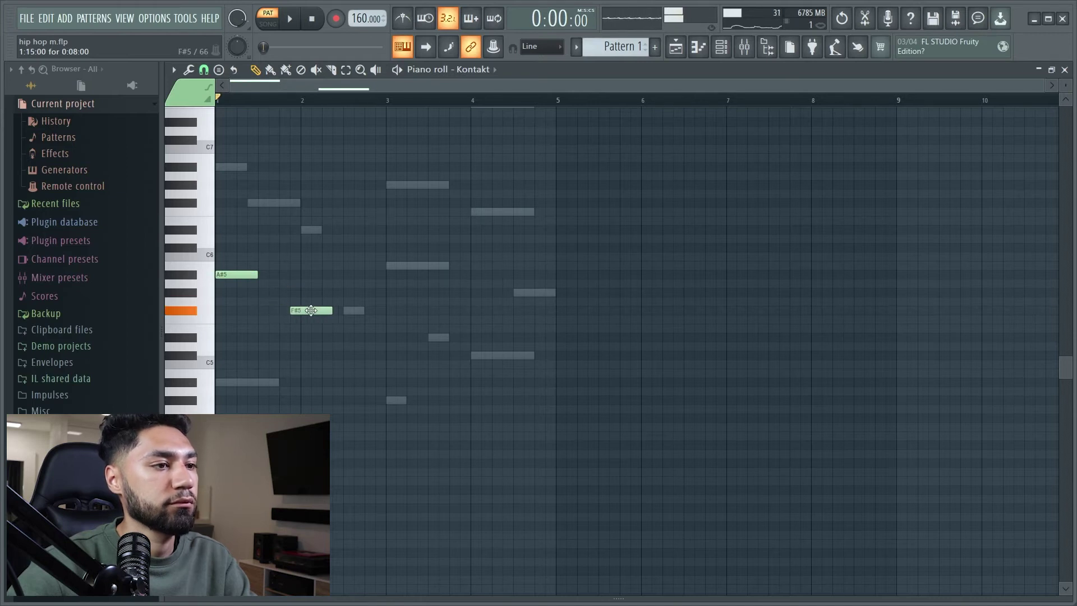
pyautogui.moveTo(392, 307); pyautogui.dragTo(382, 291)
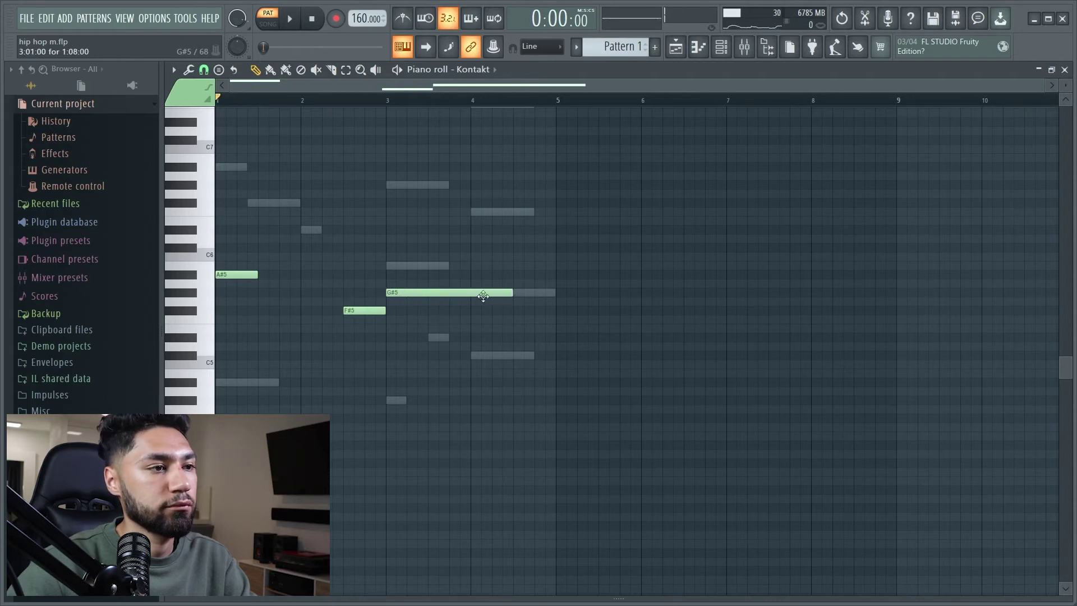
pyautogui.press('space')
pyautogui.press('space')
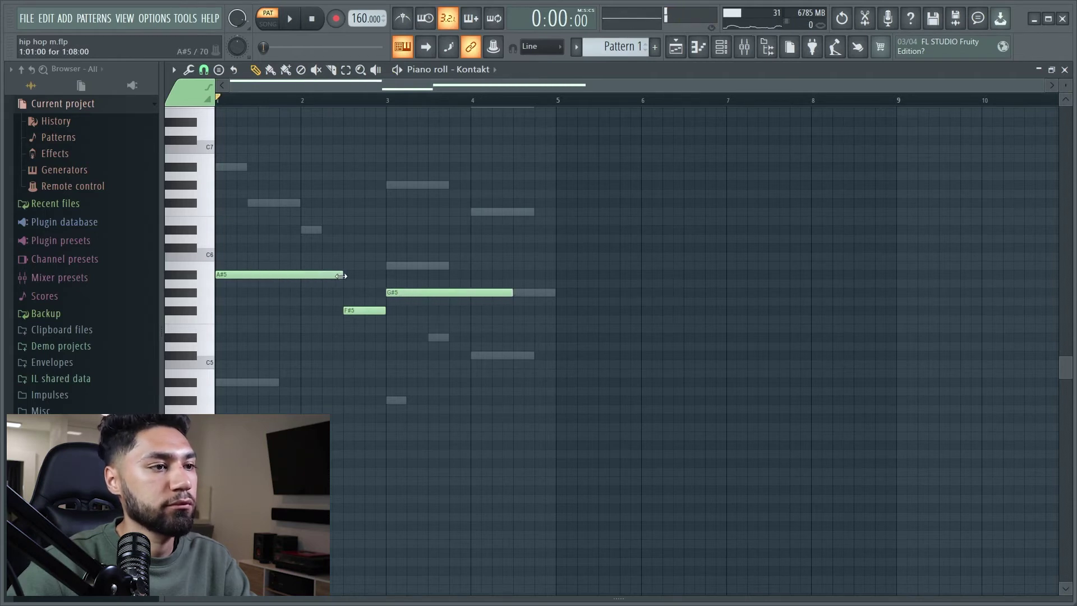
pyautogui.press('space')
pyautogui.click(522, 319)
pyautogui.moveTo(644, 321); pyautogui.dragTo(554, 320)
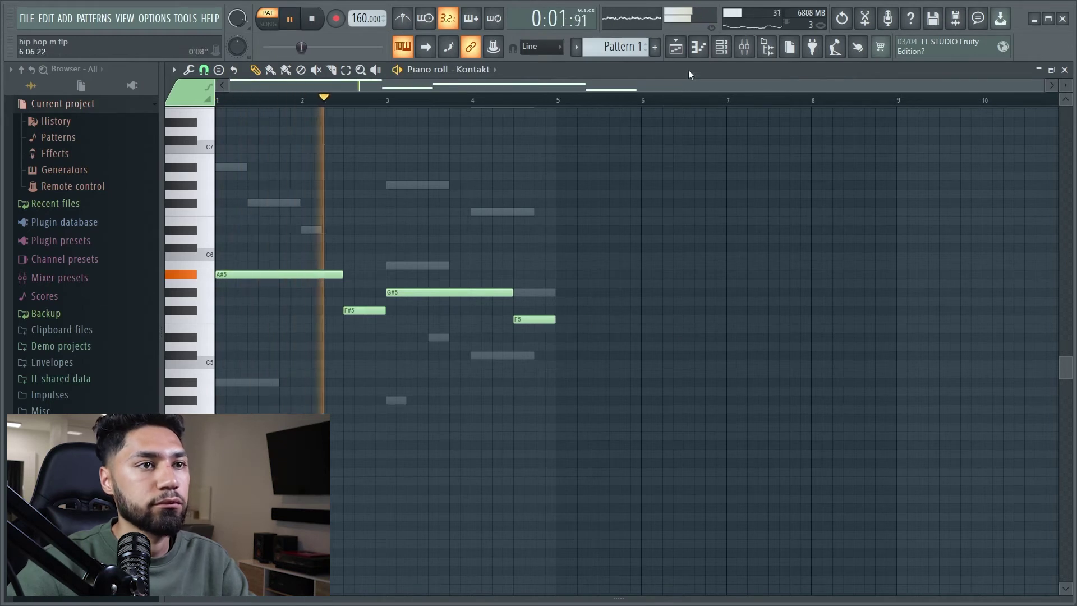
# - Set the Kontakt channel volume to 50% during playback and route the channel to mixer track 2
pyautogui.press('F6')
pyautogui.moveTo(471, 252); pyautogui.dragTo(471, 269)
pyautogui.press('space')
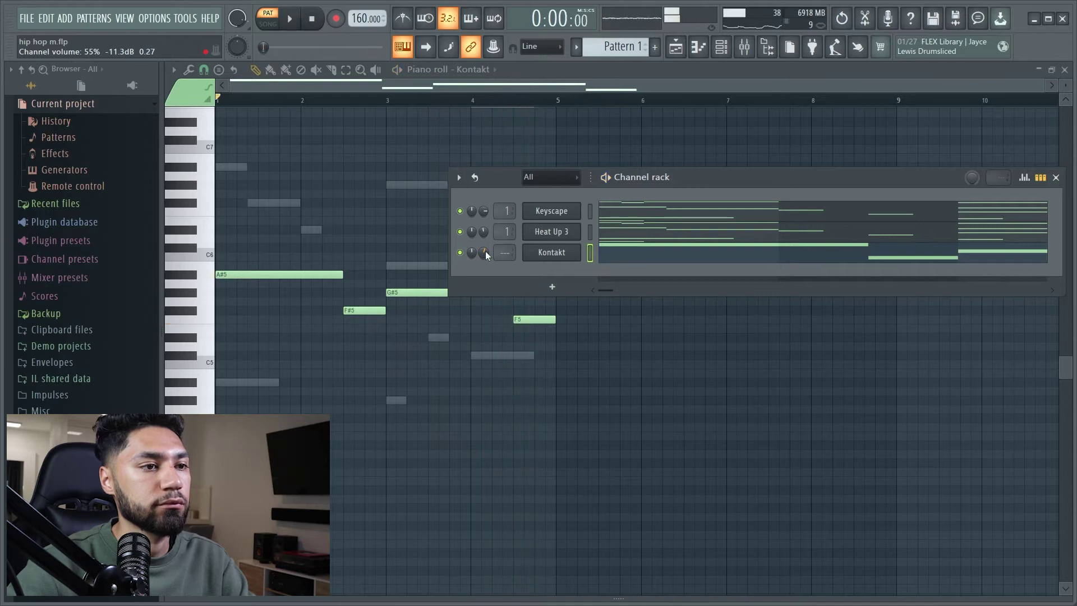
pyautogui.hotkey('ctrl', 'l')
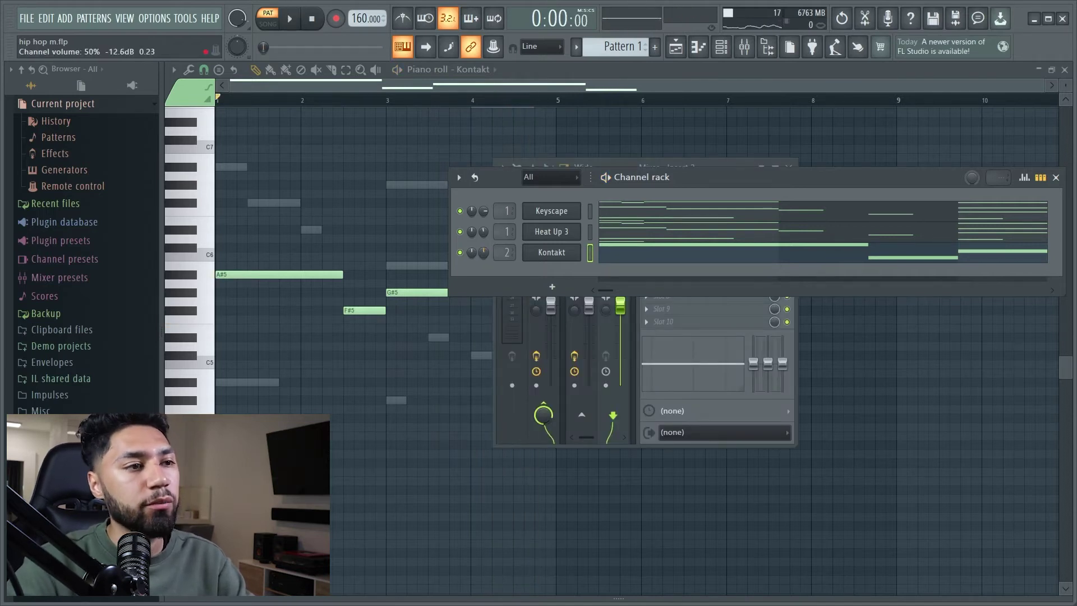
# - Load Fruity Love Philter into the first effect slot of mixer Insert 2
pyautogui.click(714, 163)
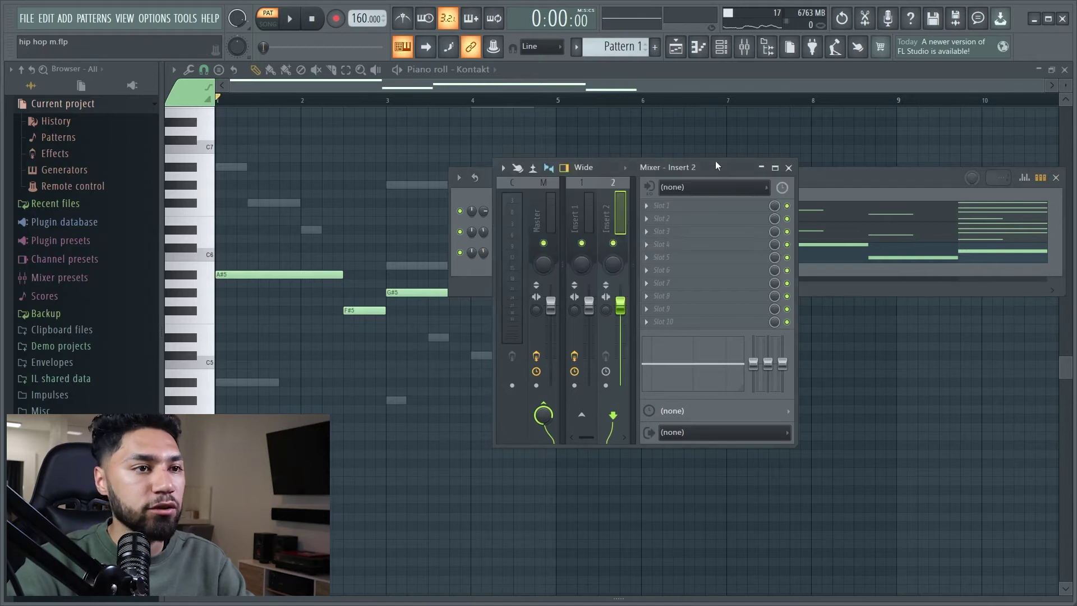
pyautogui.click(666, 206)
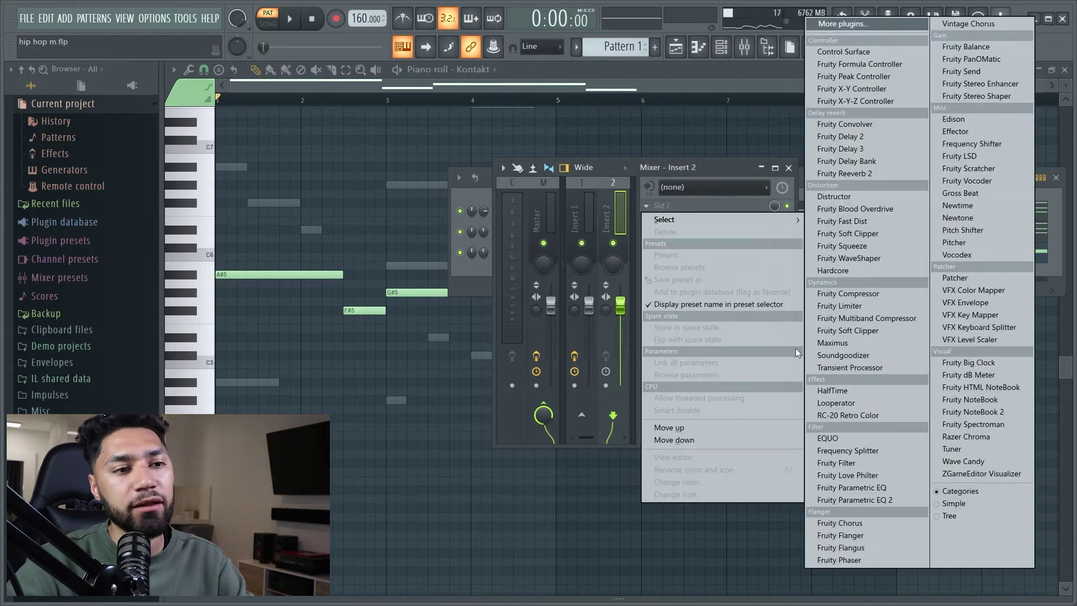
pyautogui.click(840, 475)
# - Place C5 hits for Perc_Wheels_Wet at 1:09:00, 2:09:00, 3:09:00 and 4:09:00 while the pattern plays
pyautogui.press('space')
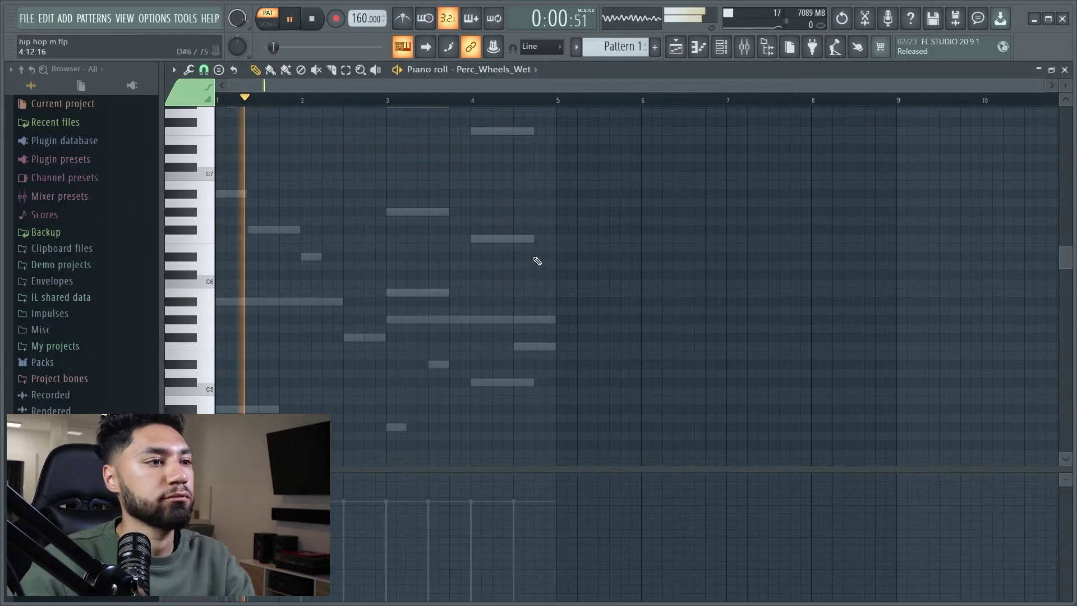
pyautogui.click(268, 311)
pyautogui.click(345, 312)
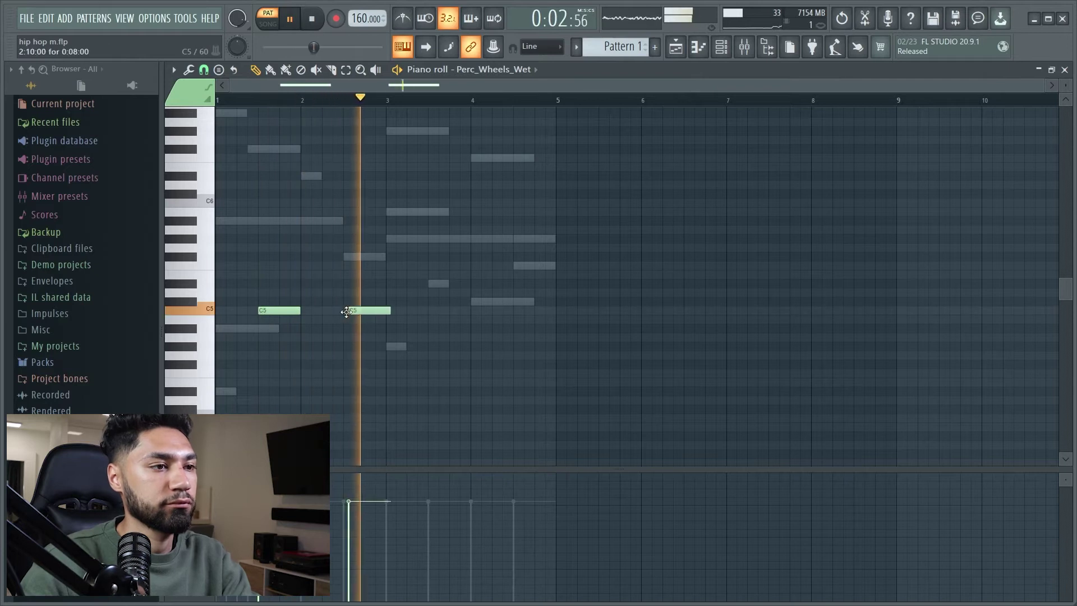
pyautogui.click(429, 311)
pyautogui.click(510, 312)
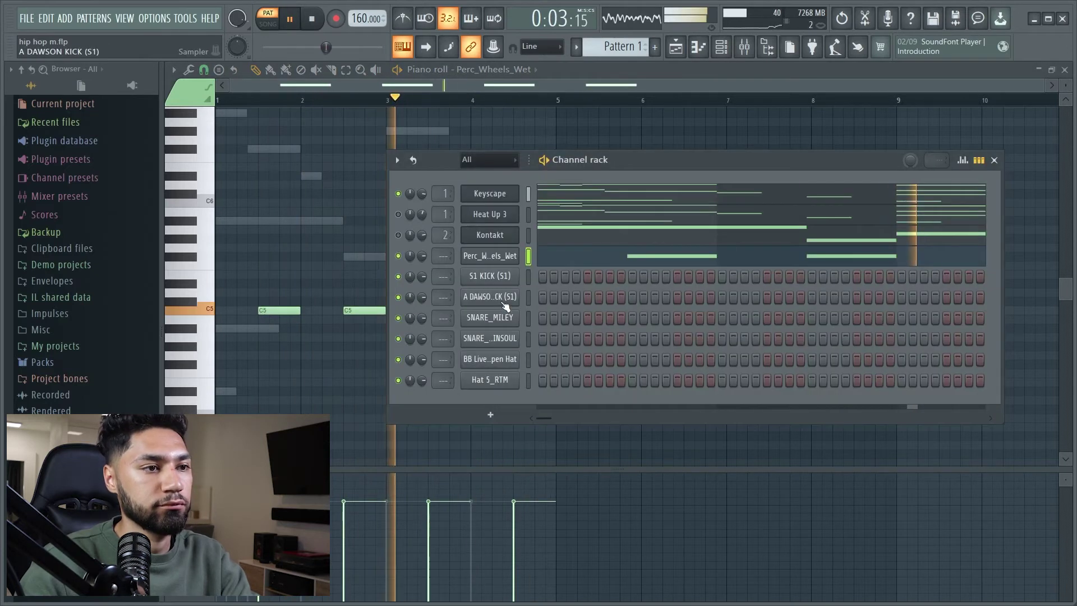
# - Audition the A DAWSON KICK, SNARE_MILEY, SNARE_2_CHINSOUL, BB Live Open Hat and Hat 5_RTM samples over the pattern
pyautogui.click(503, 304)
pyautogui.click(667, 163)
pyautogui.click(495, 323)
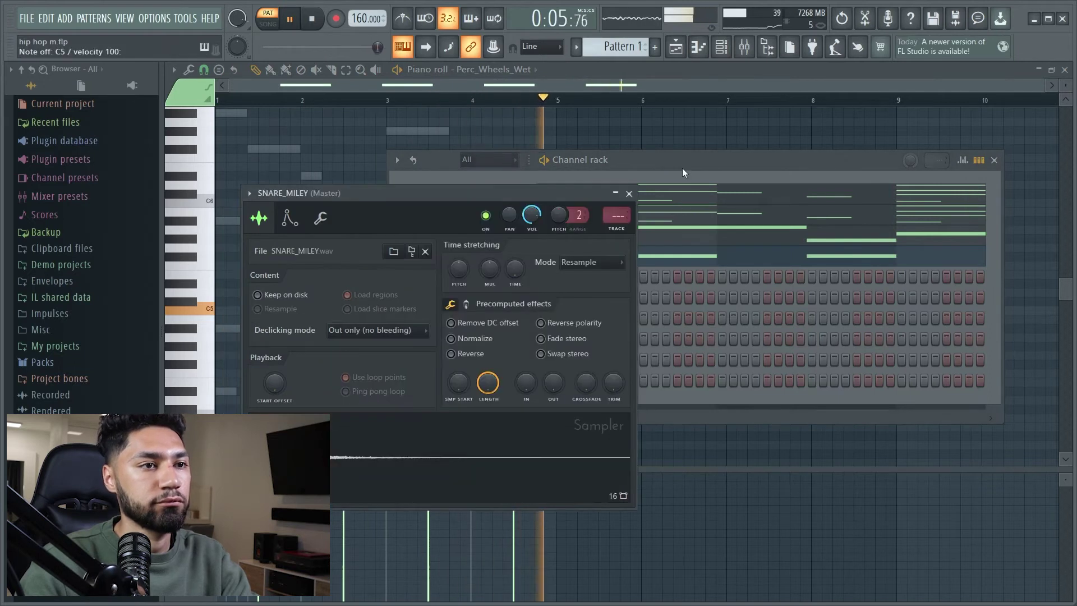
pyautogui.click(683, 177)
pyautogui.click(502, 339)
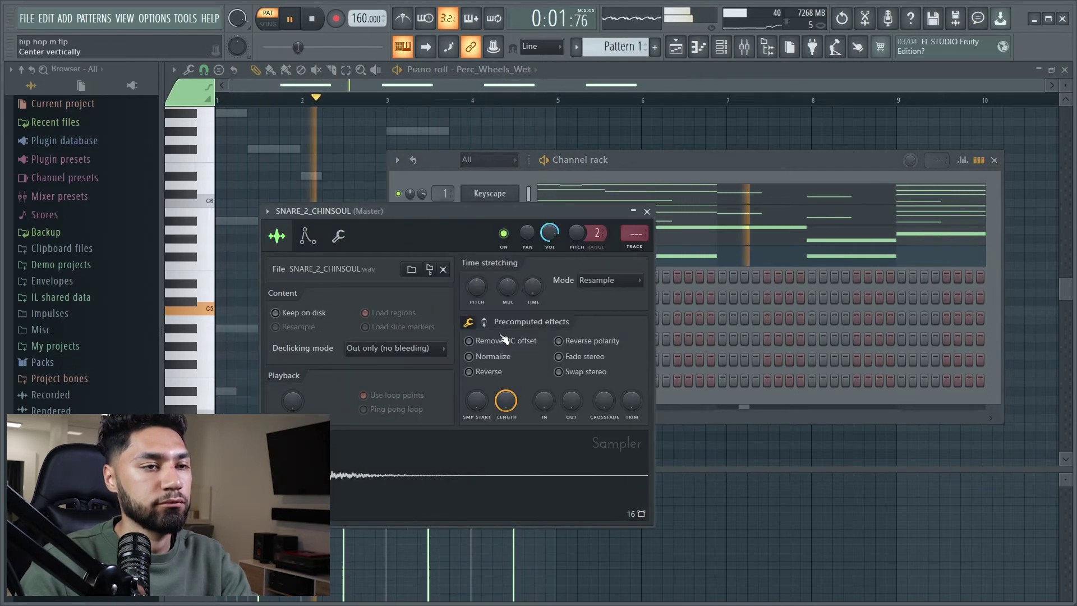
pyautogui.click(671, 164)
pyautogui.click(503, 360)
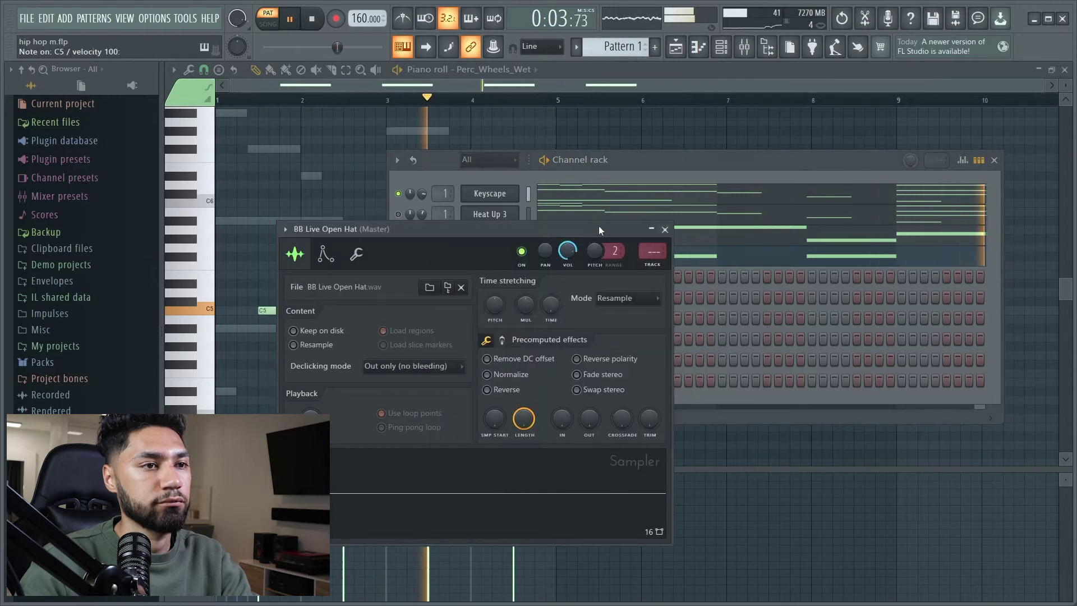
pyautogui.click(633, 162)
pyautogui.click(506, 391)
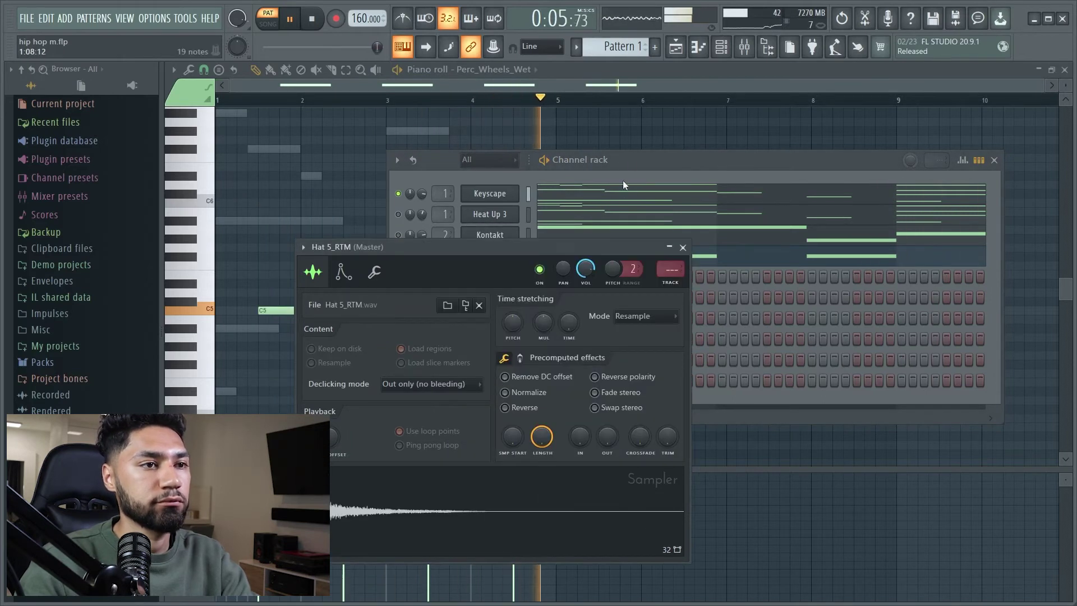
# - Place two consecutive C5 hits for Hat 5_RTM at 1:01:00 and 1:03:00, making the second one quieter
pyautogui.click(624, 162)
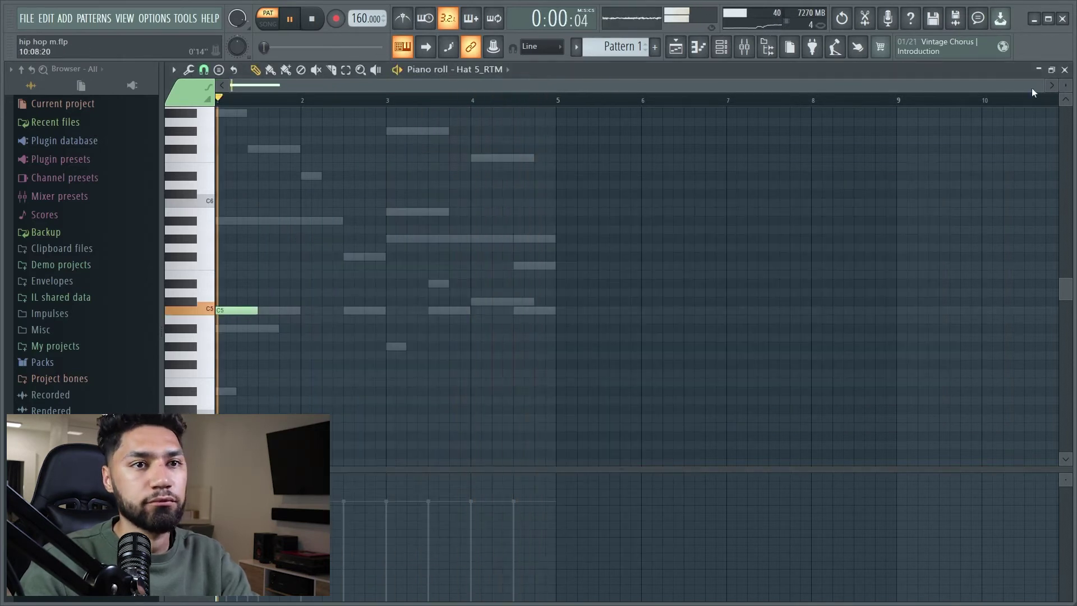
pyautogui.moveTo(1040, 85); pyautogui.dragTo(632, 85)
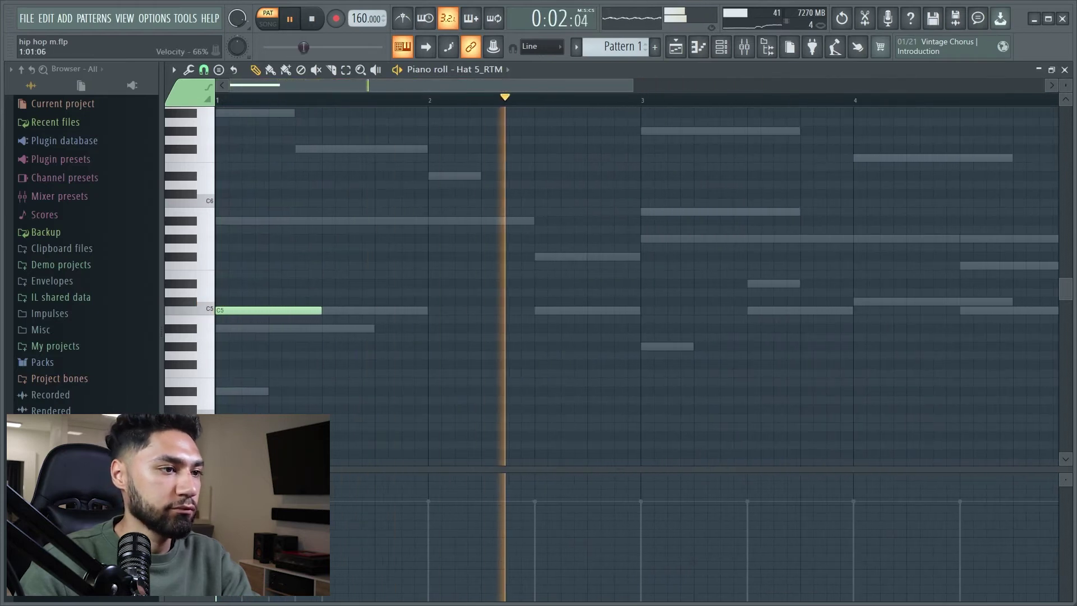
pyautogui.moveTo(321, 310); pyautogui.dragTo(268, 323)
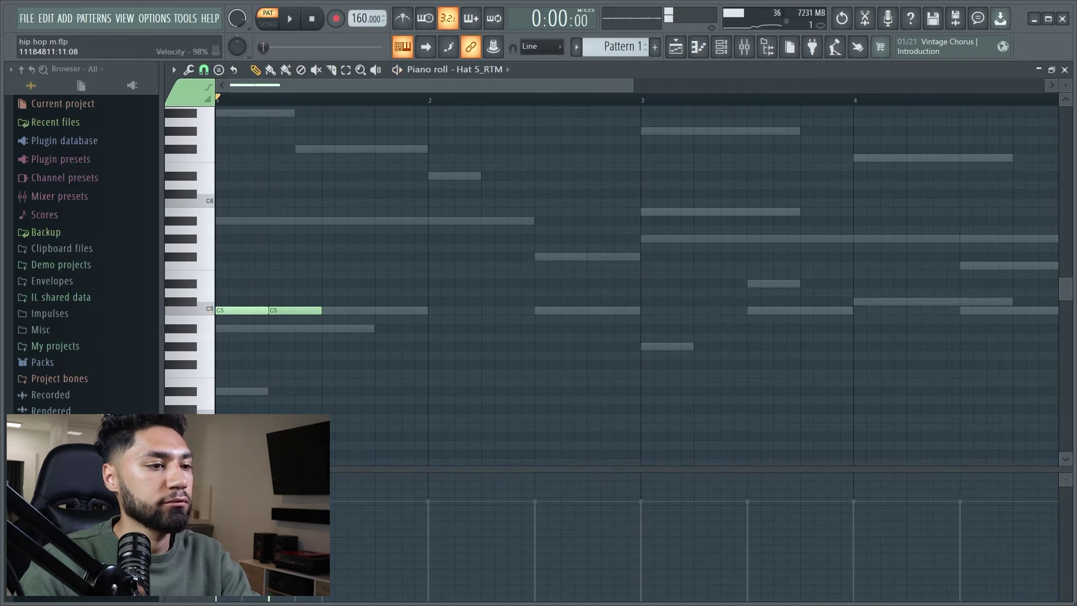
pyautogui.press('space')
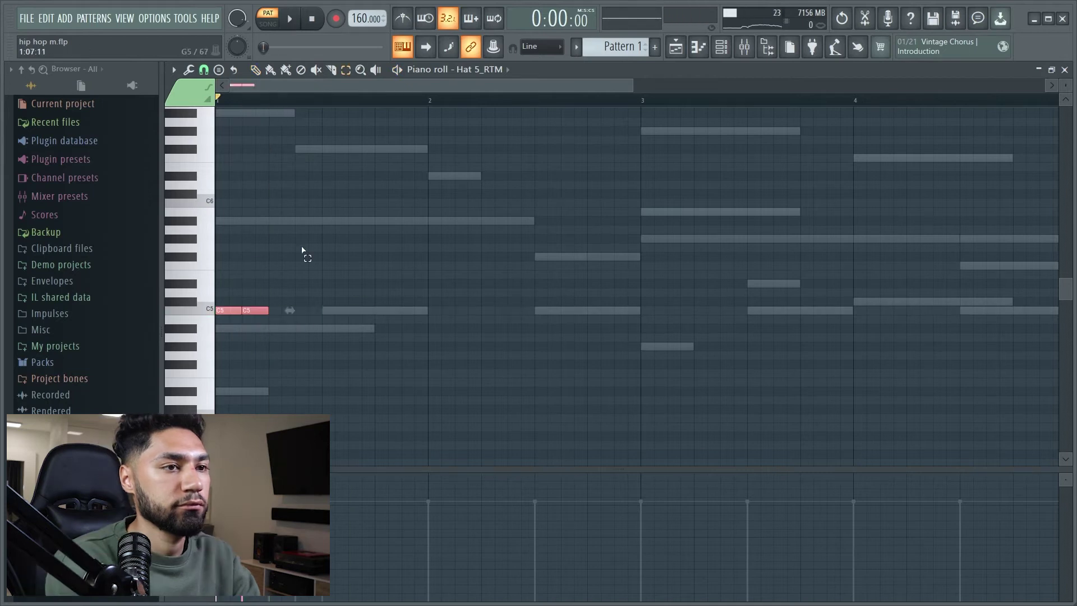
# - Duplicate the two-hit Hat 5_RTM group repeatedly until it fills all four bars
pyautogui.hotkey('ctrl', 'b')
pyautogui.hotkey('ctrl', 'b')
pyautogui.hotkey('ctrl', 'b')
pyautogui.hotkey('ctrl', 'b')
pyautogui.hotkey('ctrl', 'b')
pyautogui.hotkey('ctrl', 'b')
pyautogui.hotkey('ctrl', 'b')
pyautogui.hotkey('ctrl', 'b')
pyautogui.hotkey('ctrl', 'b')
pyautogui.hotkey('ctrl', 'b')
pyautogui.hotkey('ctrl', 'b')
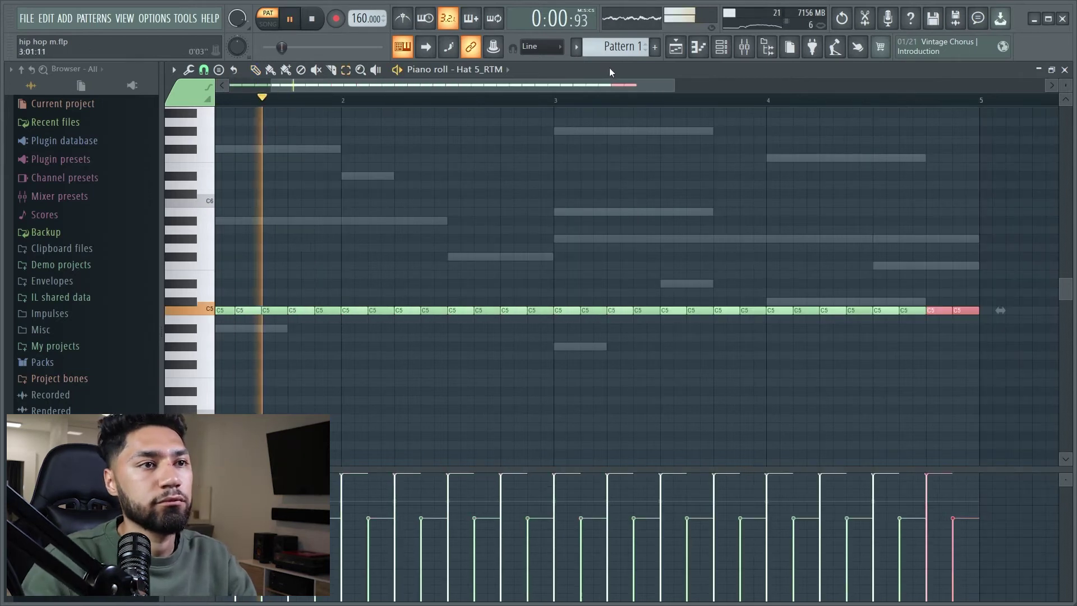
# - Place C5 hits for BB Live Open Hat at 3:05:00 and 1:05:00 while the pattern plays
pyautogui.press('F6')
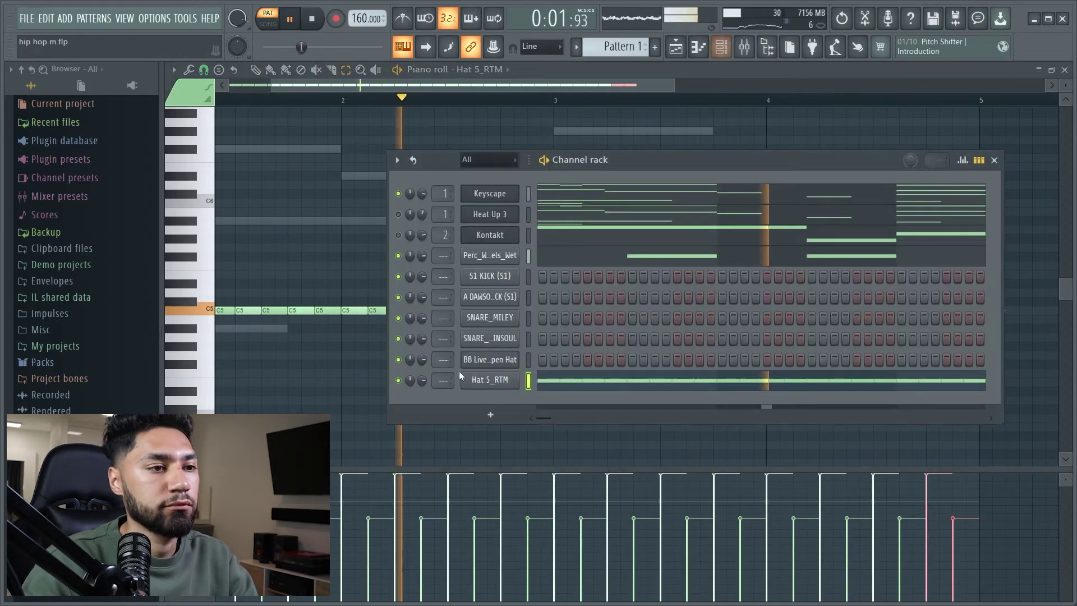
pyautogui.click(503, 363)
pyautogui.click(646, 192)
pyautogui.rightClick(505, 362)
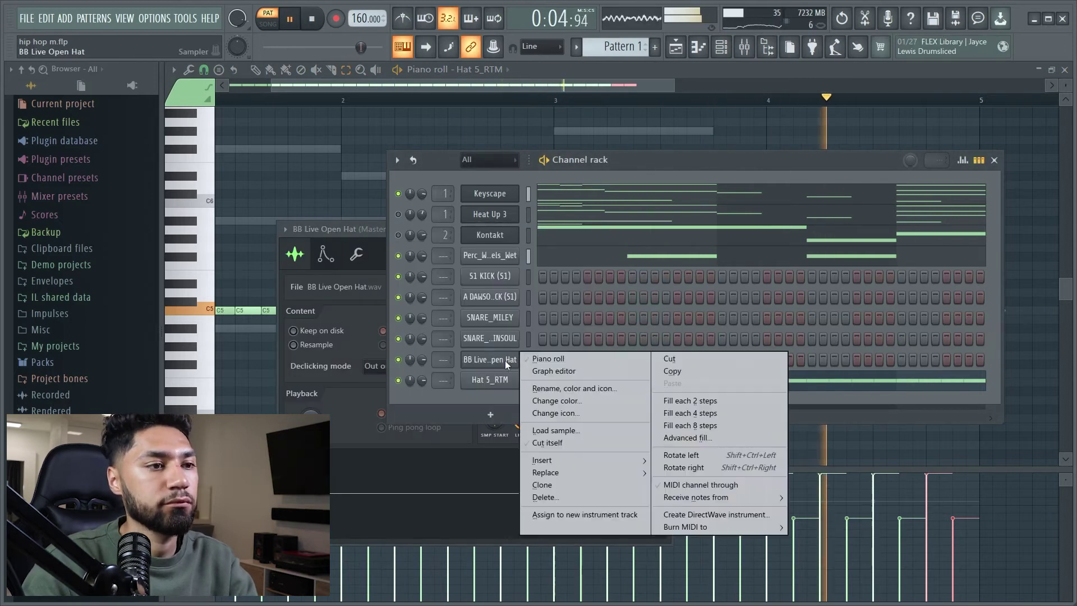
pyautogui.click(548, 359)
pyautogui.moveTo(362, 86); pyautogui.dragTo(221, 82)
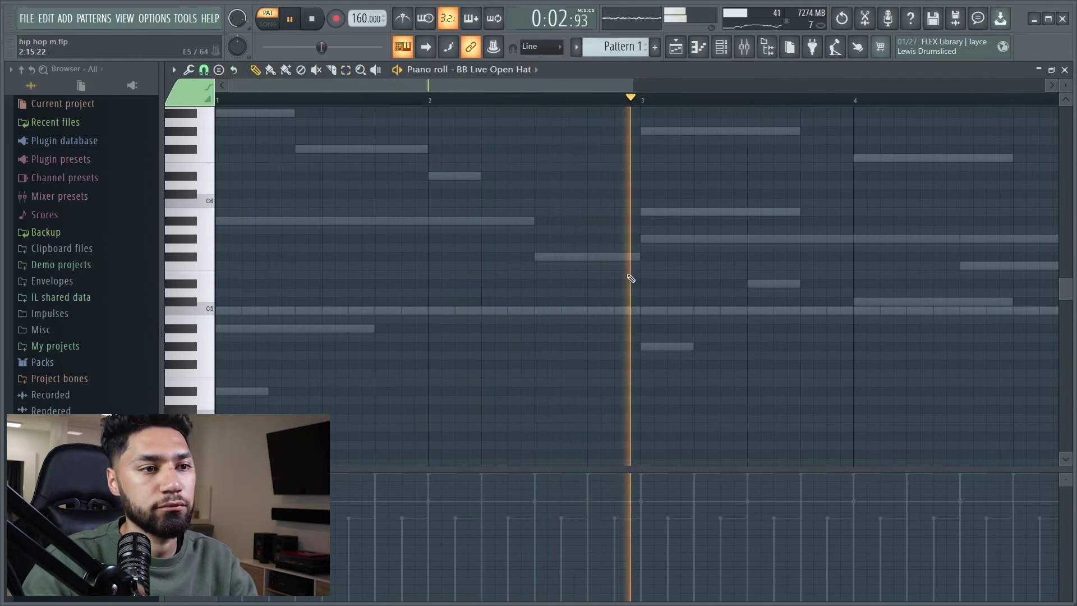
pyautogui.click(701, 310)
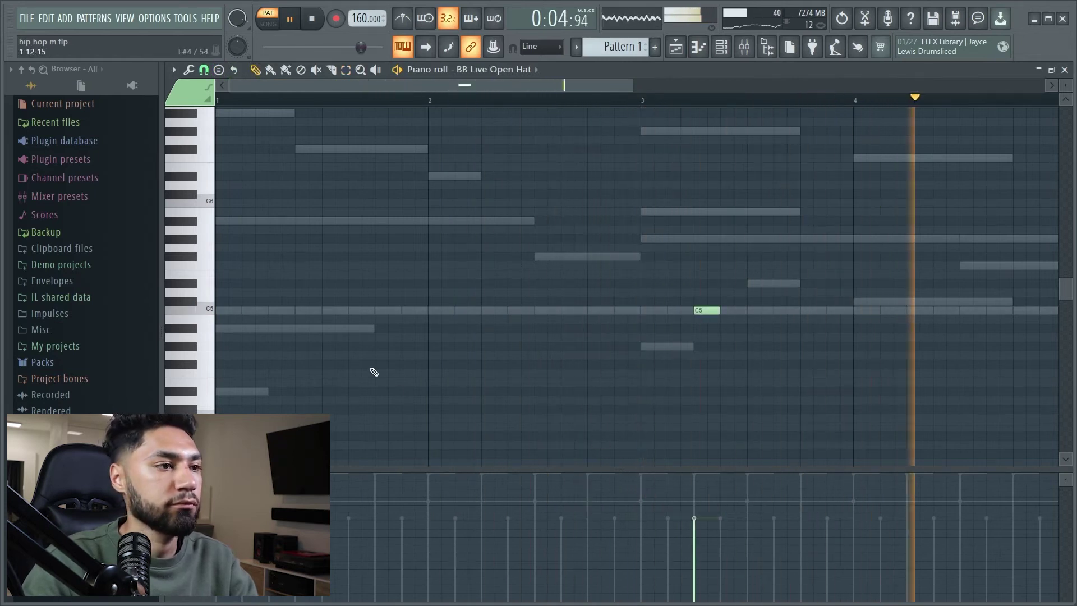
pyautogui.click(294, 312)
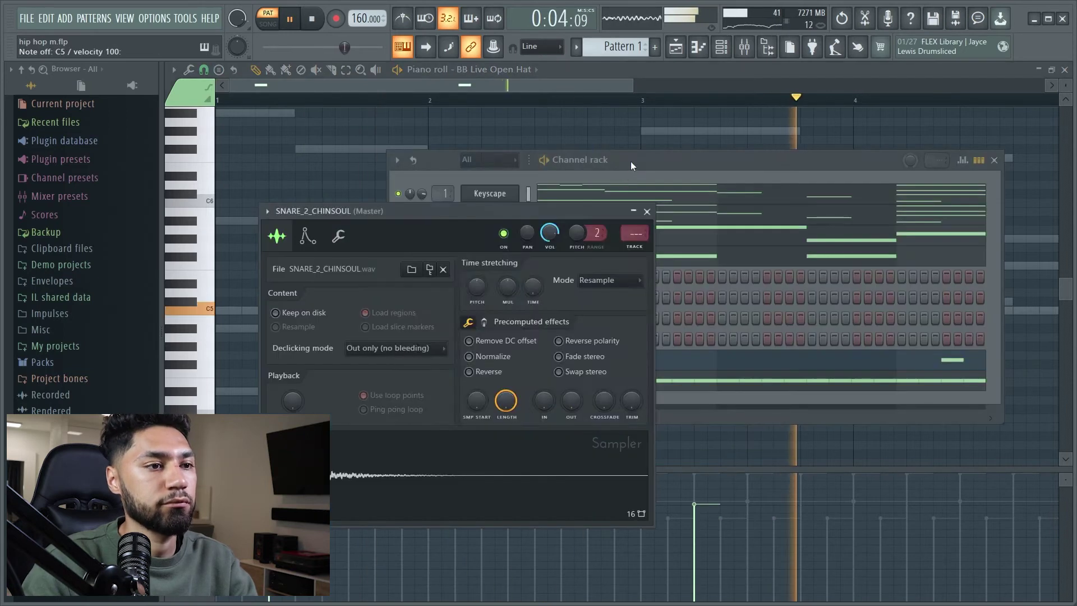
# - Copy the Perc_Wheels_Wet notes and paste them into the SNARE_2_CHINSOUL channel
pyautogui.click(632, 162)
pyautogui.rightClick(510, 338)
pyautogui.click(540, 339)
pyautogui.rightClick(507, 255)
pyautogui.click(675, 269)
pyautogui.rightClick(508, 337)
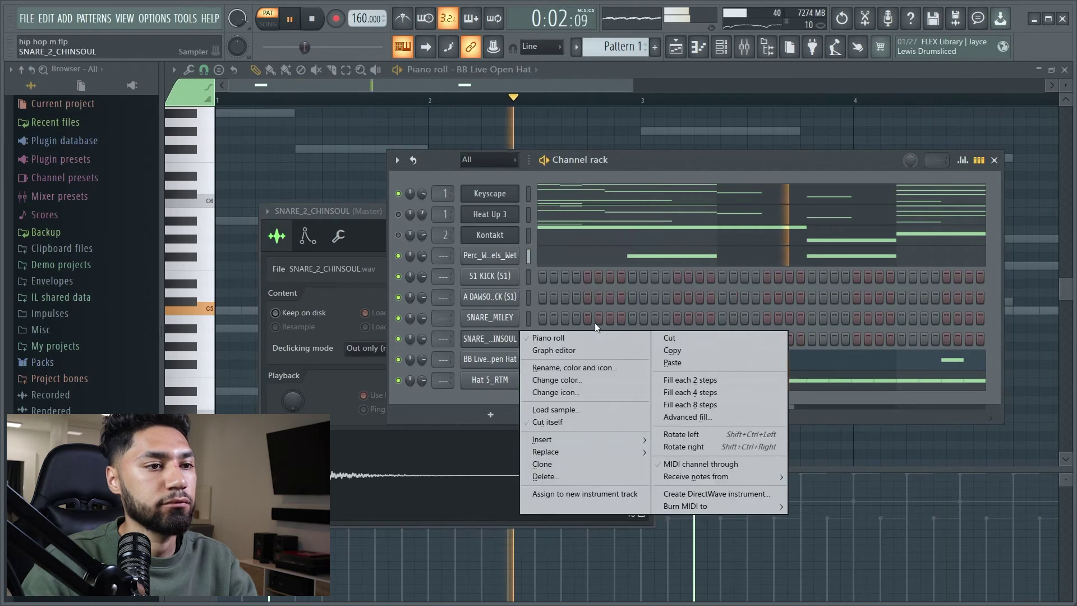
pyautogui.click(676, 362)
# - Paste the same percussion notes into the SNARE_MILEY channel and set its channel volume to 84%
pyautogui.click(490, 318)
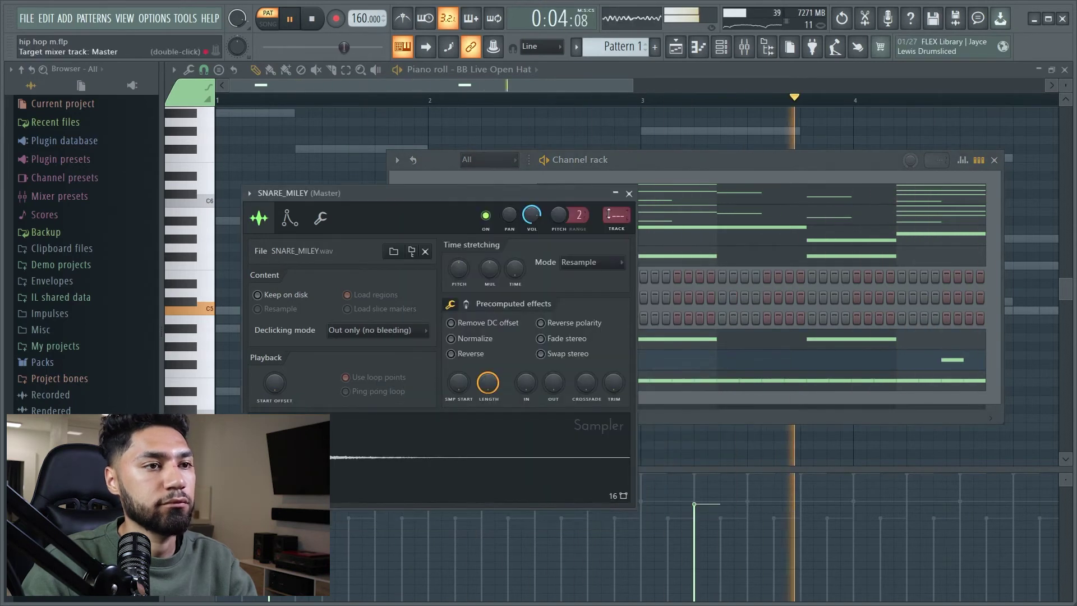
pyautogui.click(648, 160)
pyautogui.rightClick(489, 319)
pyautogui.click(673, 344)
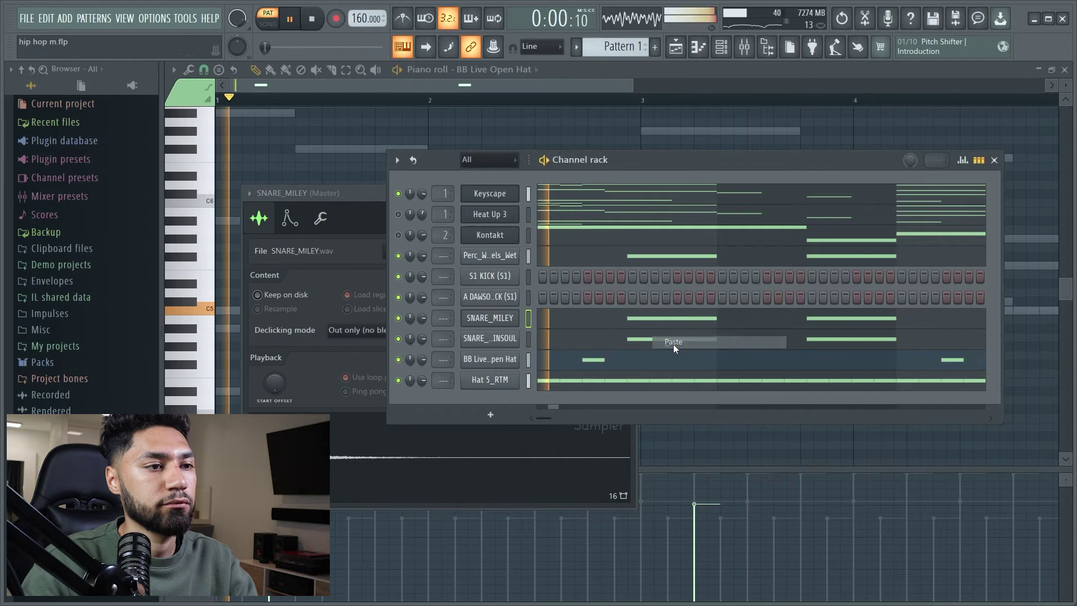
pyautogui.moveTo(423, 320); pyautogui.dragTo(423, 324)
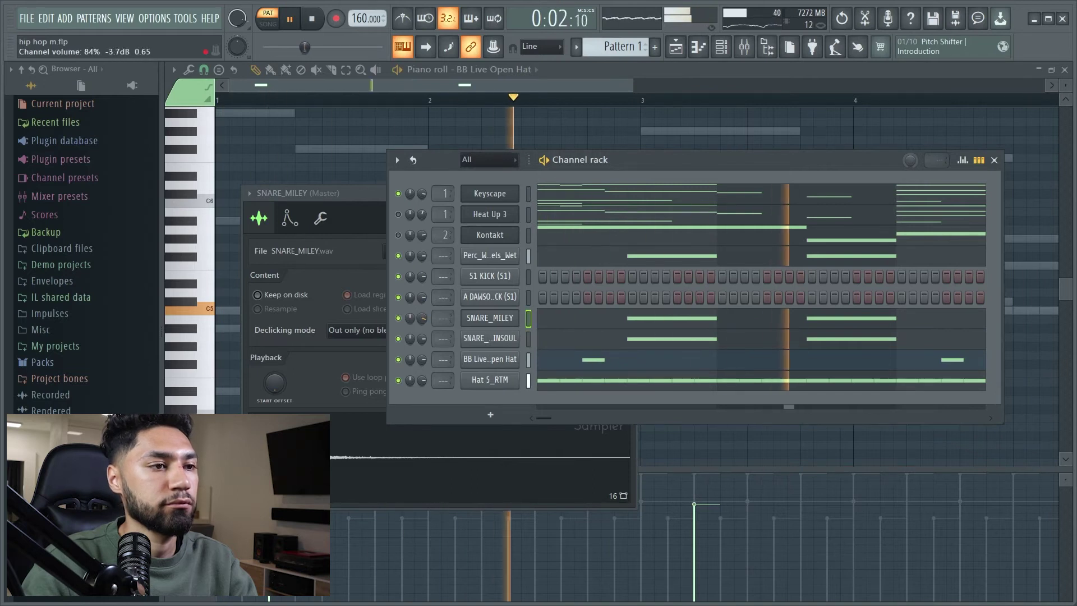
# - Audition the A DAWSON KICK and S1 KICK samples over the playing pattern
pyautogui.click(490, 297)
pyautogui.click(650, 165)
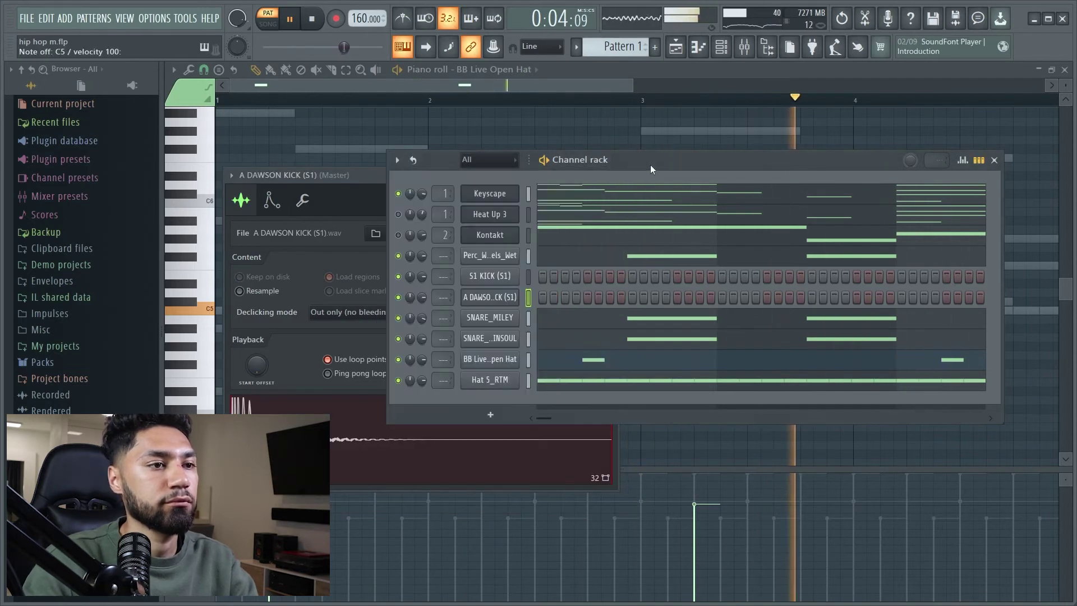
pyautogui.click(490, 276)
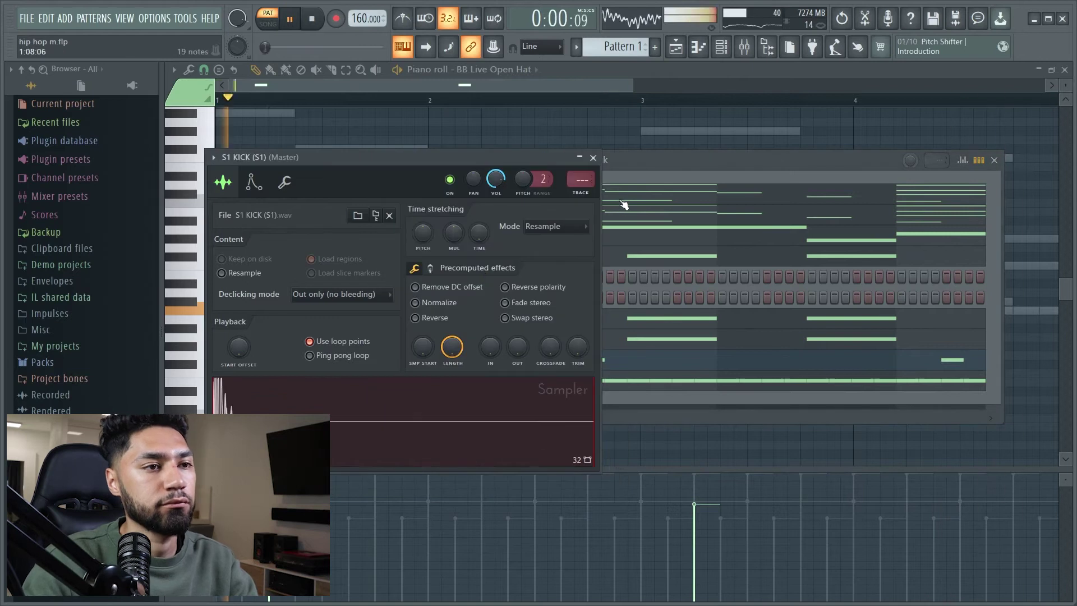
pyautogui.click(637, 165)
# - Normalize the S1 KICK sample and turn off its loop points
pyautogui.click(490, 276)
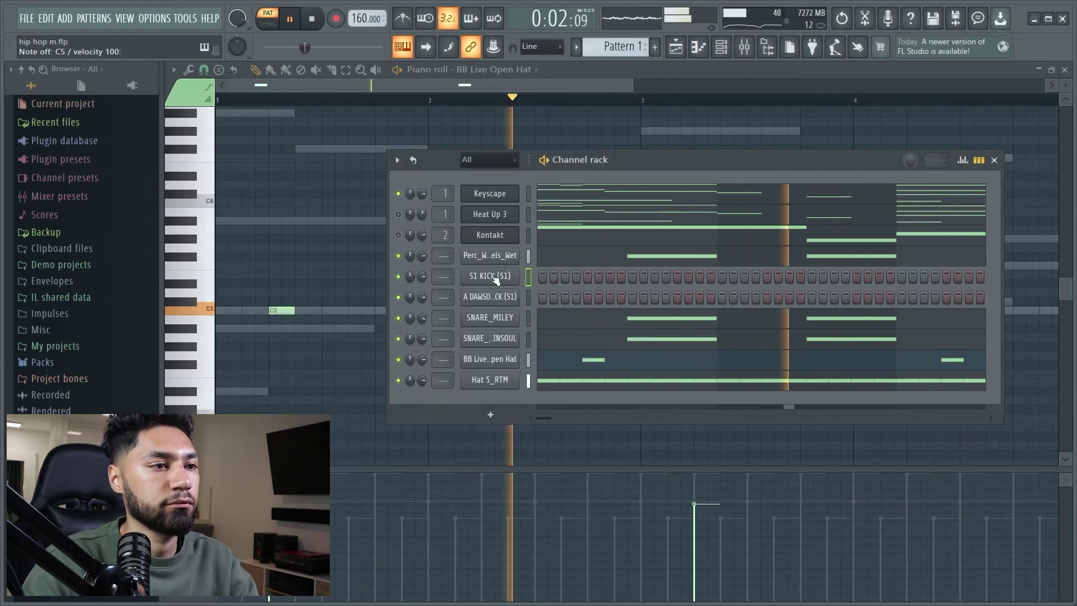
pyautogui.click(490, 276)
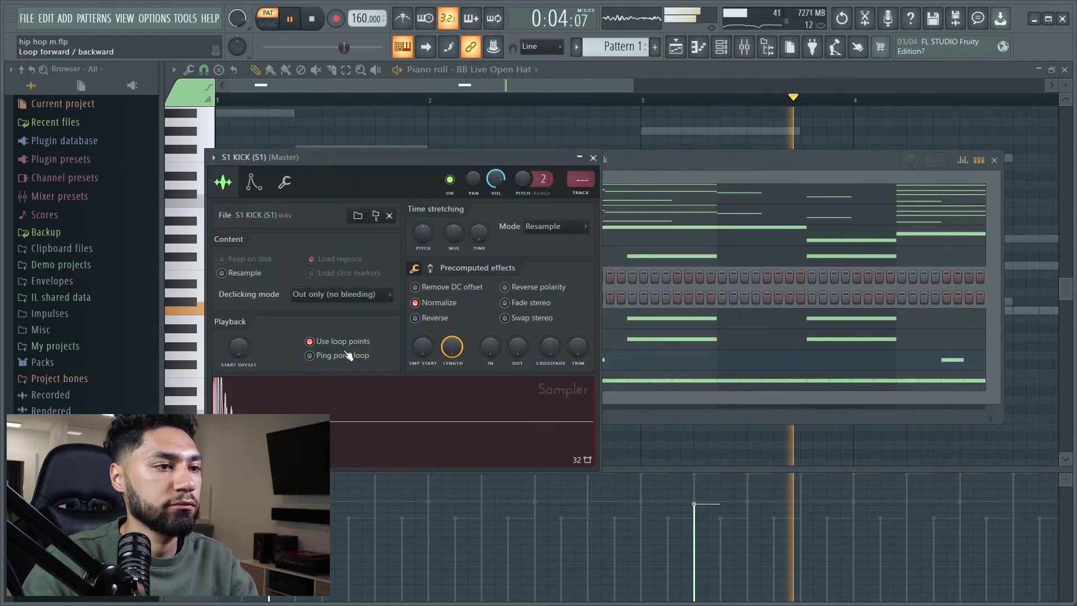
pyautogui.click(657, 170)
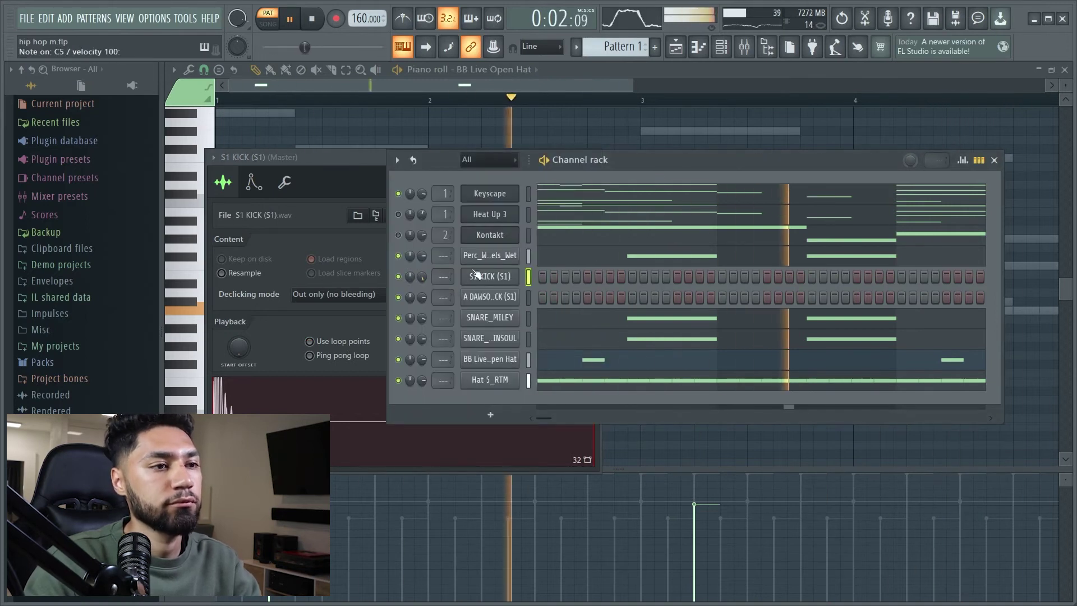
# - Place C5 hits for S1 KICK in bar 1 at 1:01:00 and 1:07:00
pyautogui.rightClick(503, 276)
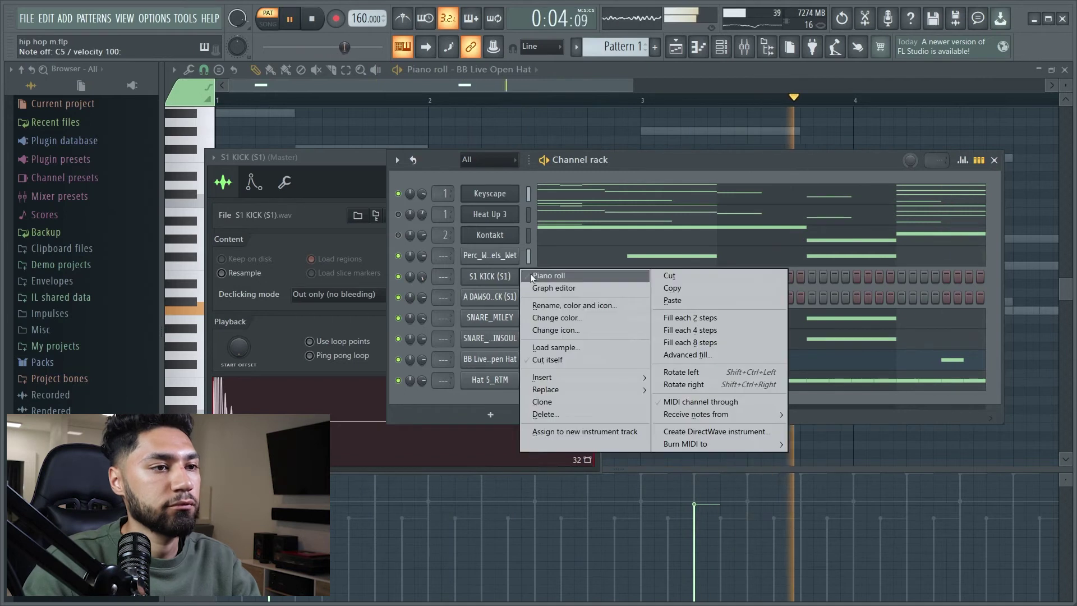
pyautogui.click(532, 274)
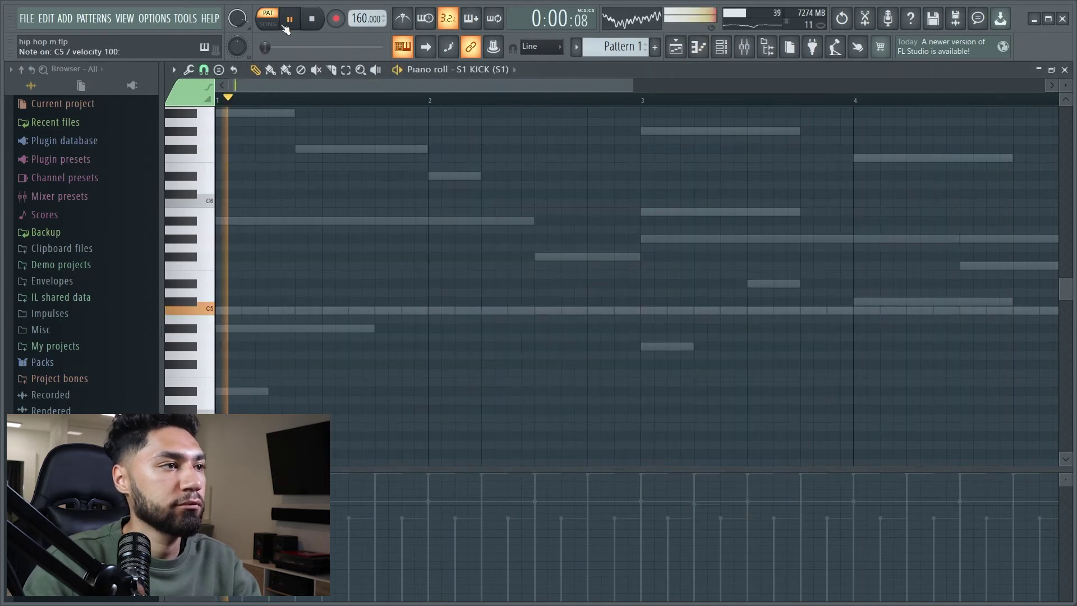
pyautogui.click(313, 20)
pyautogui.press('space')
pyautogui.click(224, 310)
pyautogui.press('space')
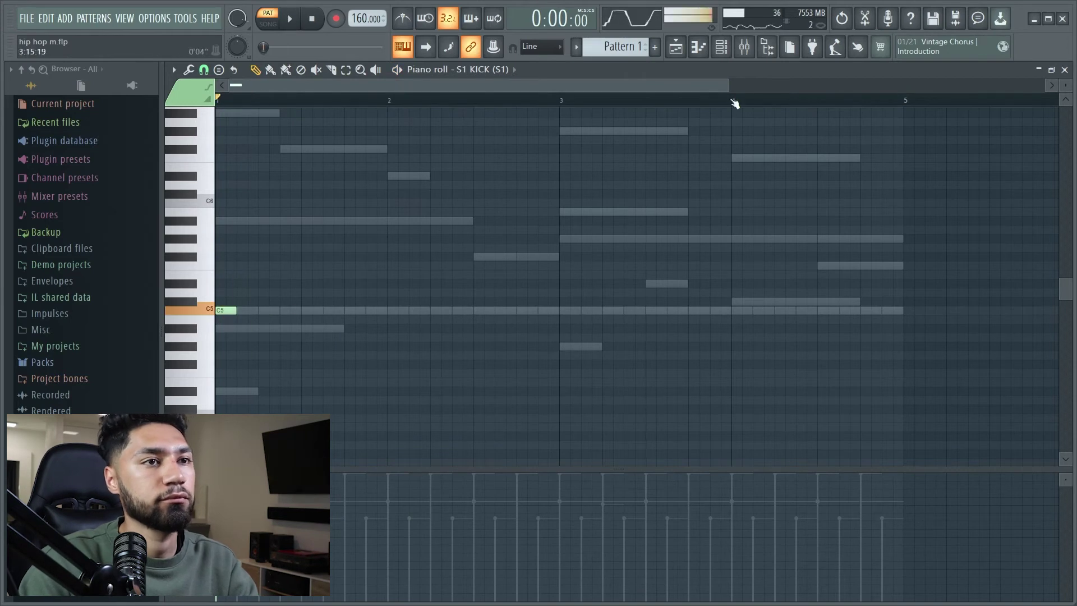
pyautogui.press('space')
pyautogui.click(281, 310)
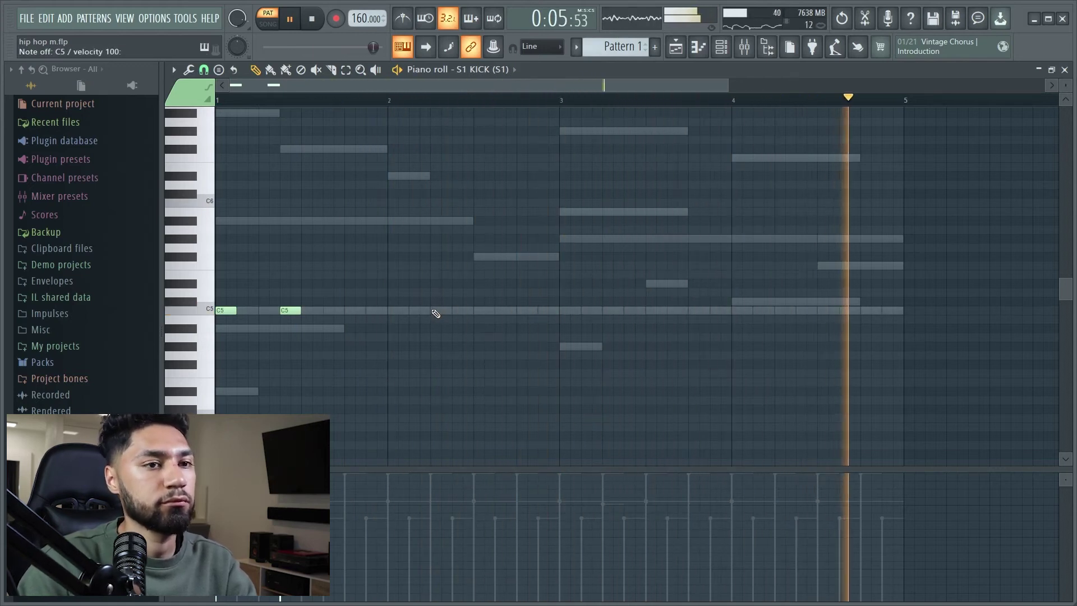
# - Add S1 KICK hits on C5 at 2:05:00, 2:13:00, 2:15:00, 3:01:00 and 3:07:00, checking them in playback
pyautogui.press('space')
pyautogui.click(437, 312)
pyautogui.click(530, 312)
pyautogui.click(543, 312)
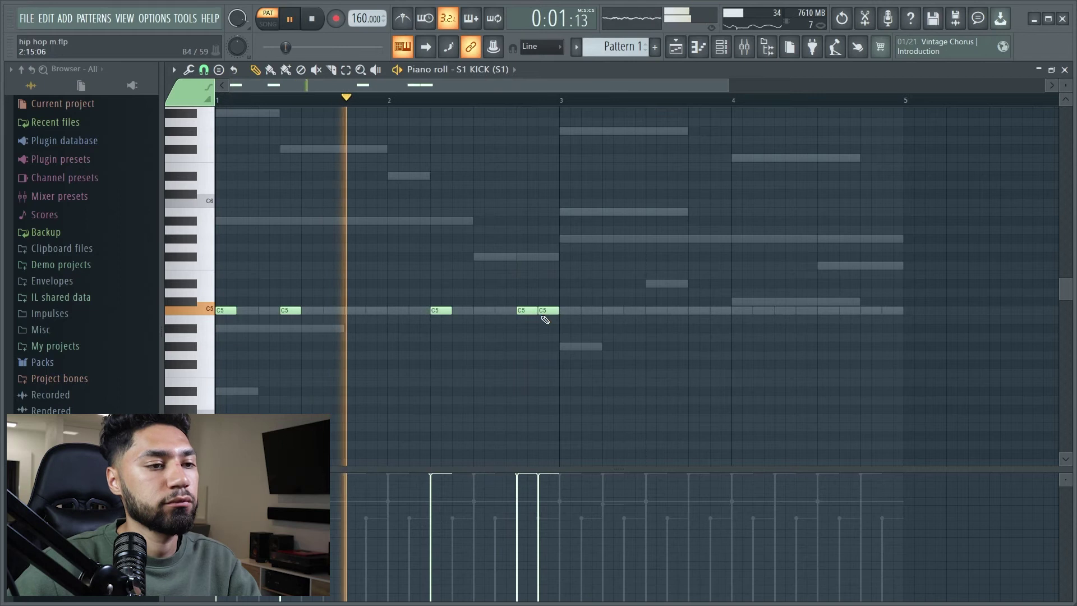
pyautogui.click(581, 310)
pyautogui.press('space')
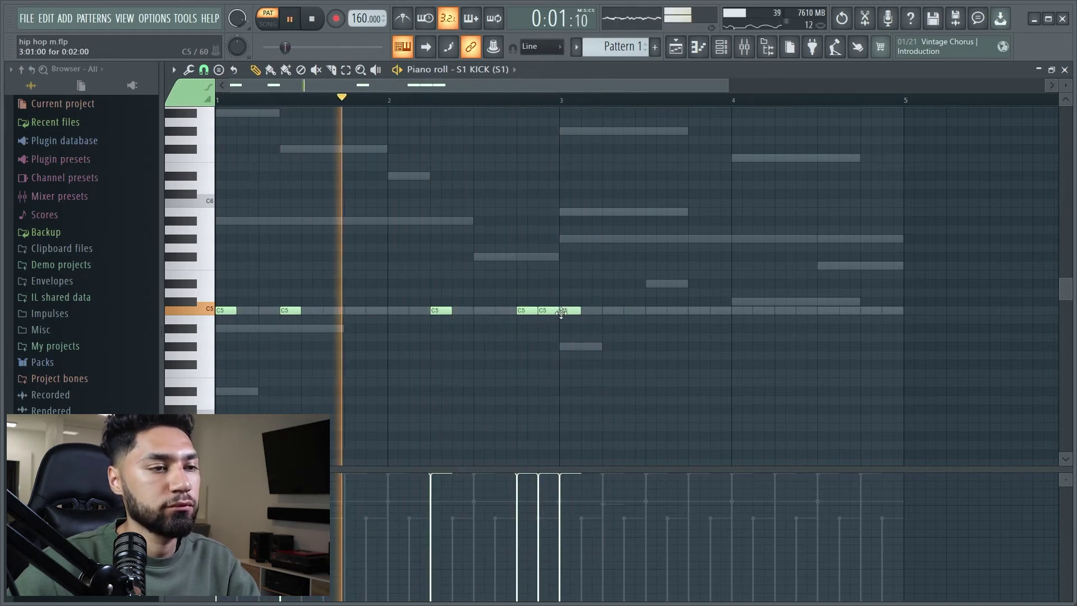
pyautogui.press('space')
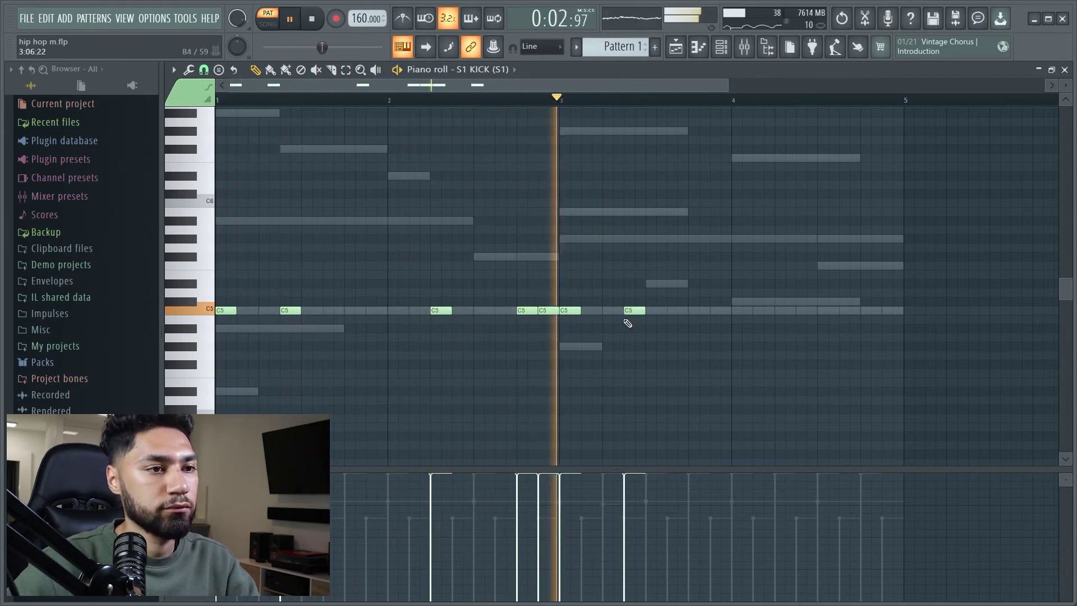
# - Complete the S1 KICK pattern with C5 hits at 3:13:00, 4:05:00, 4:11:00 and 4:13:00
pyautogui.press('space')
pyautogui.click(688, 312)
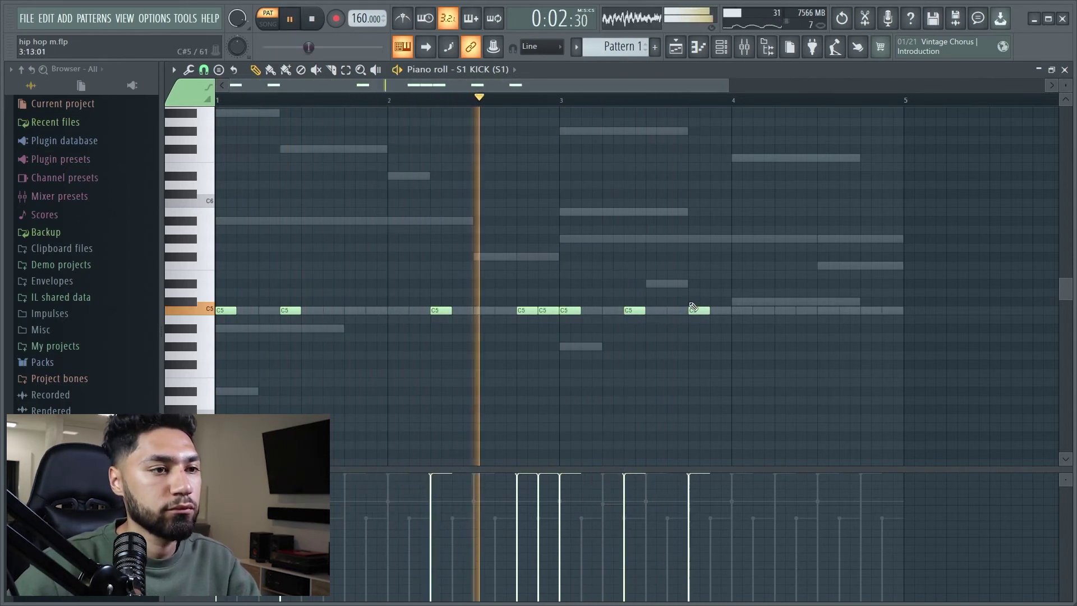
pyautogui.click(779, 312)
pyautogui.press('space')
pyautogui.click(863, 312)
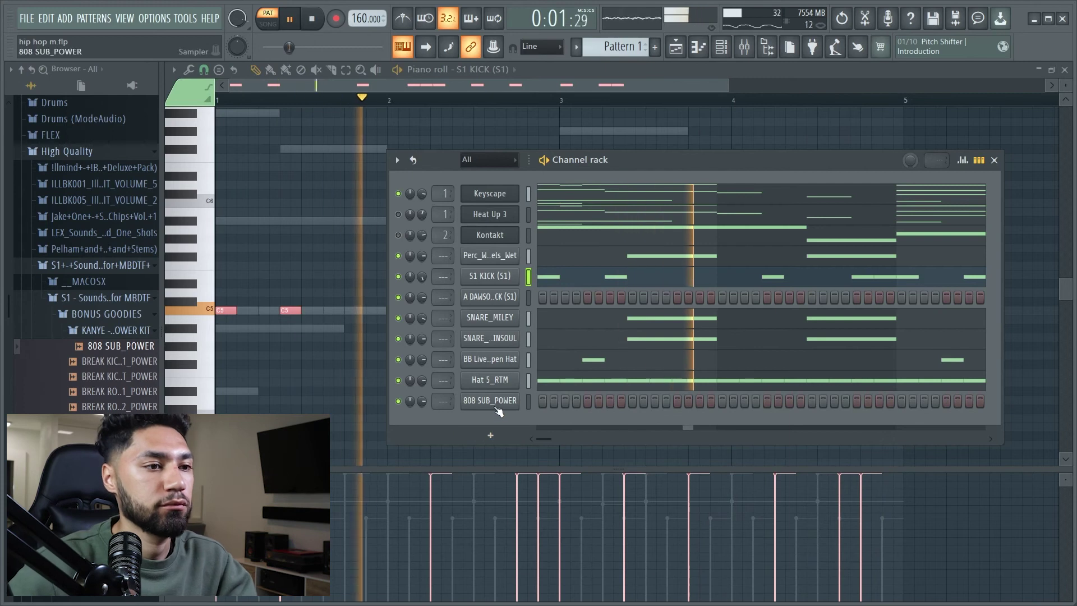
# - Enable Cut itself on the 808 SUB_POWER channel and paste the S1 KICK notes into it
pyautogui.rightClick(505, 400)
pyautogui.click(544, 475)
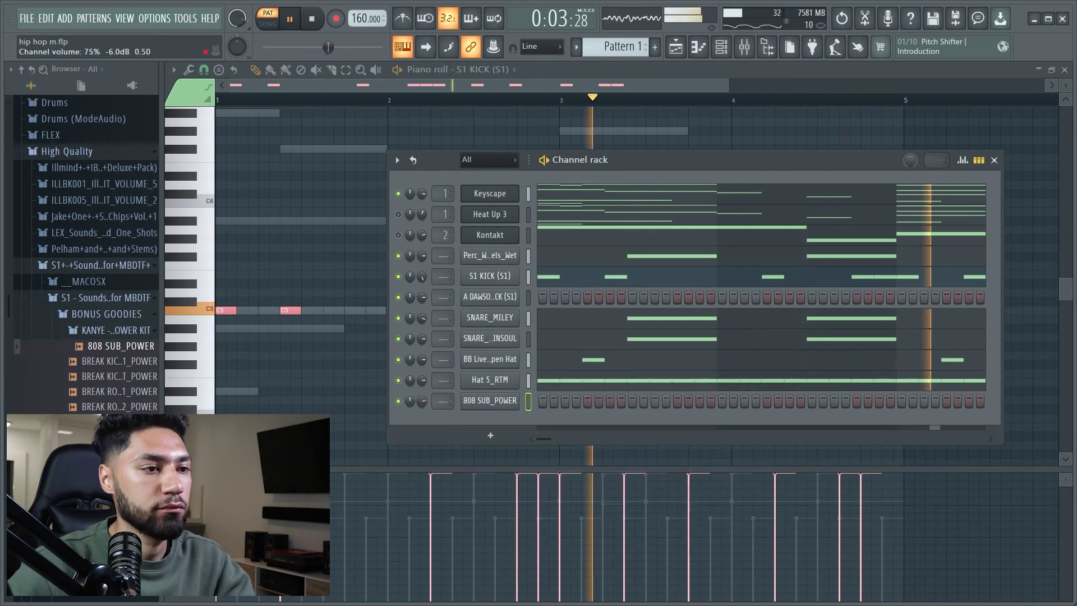
pyautogui.rightClick(489, 276)
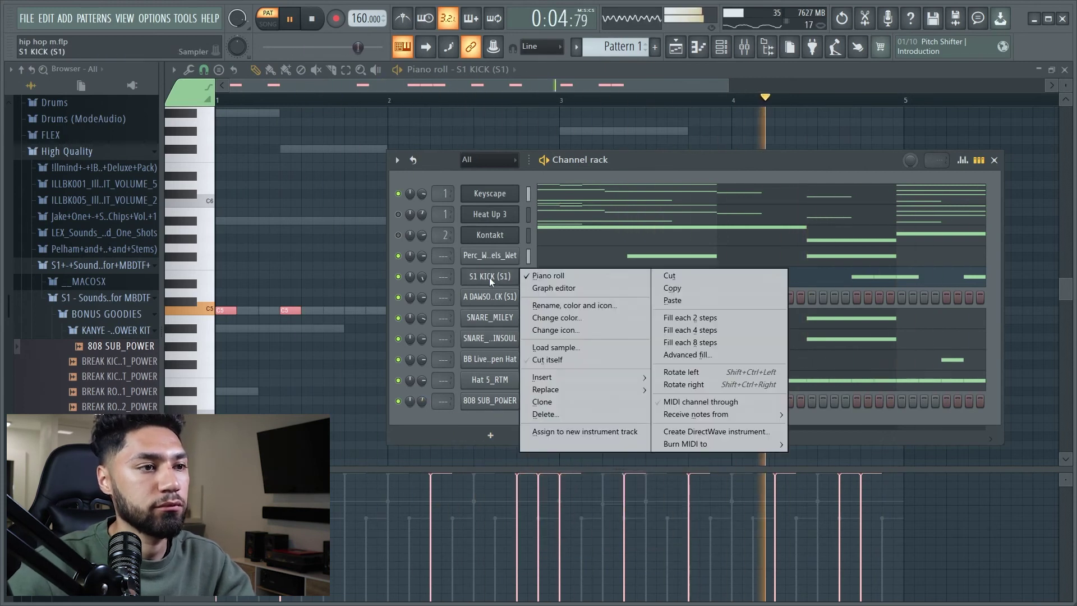
pyautogui.click(701, 300)
pyautogui.press('space')
pyautogui.rightClick(503, 402)
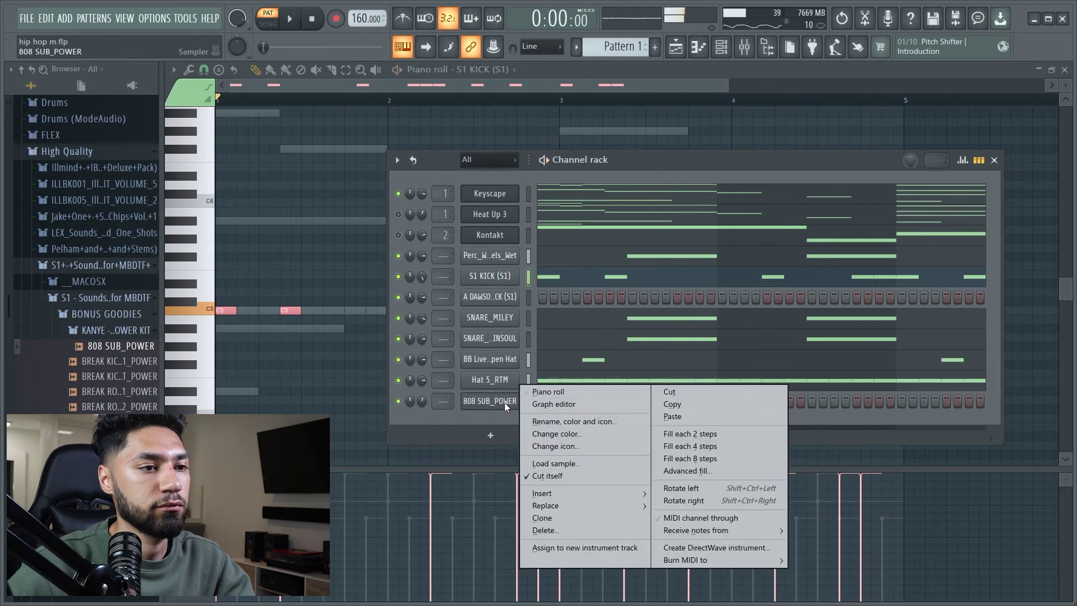
pyautogui.click(673, 416)
pyautogui.press('space')
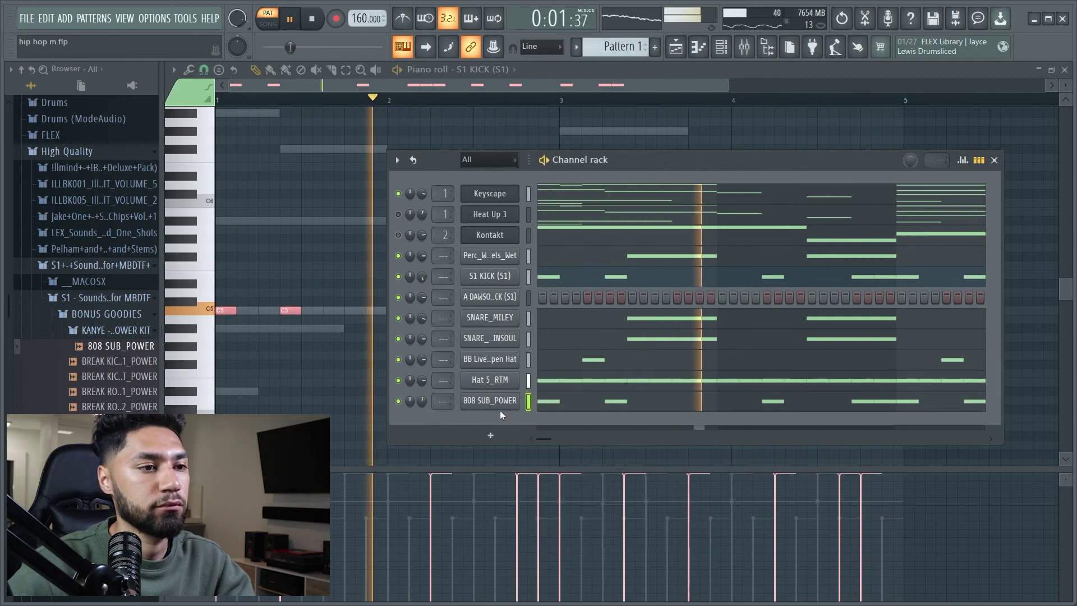
# - Move the 808 SUB_POWER notes to A#4 in bar 1 and to A#5 and F#5 in bar 2, deleting the leftover C5 at 2:15:00
pyautogui.moveTo(225, 338); pyautogui.dragTo(167, 360)
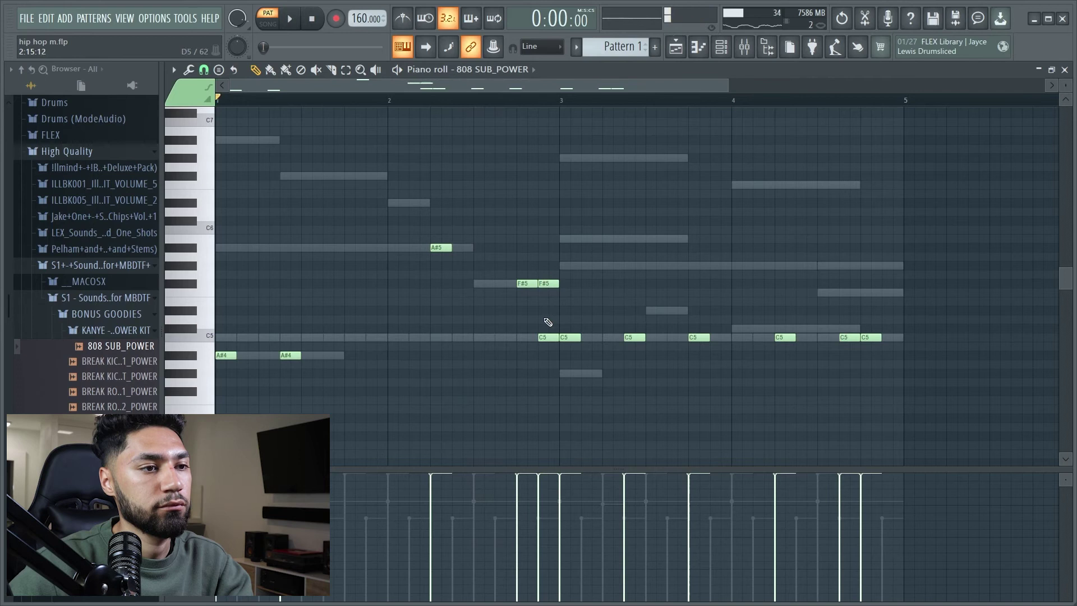
pyautogui.rightClick(544, 337)
pyautogui.press('space')
# - Retune the 808 SUB_POWER notes to G#5 in bar 3, F5 in bar 4 and D#5 in bar 1
pyautogui.moveTo(569, 339); pyautogui.dragTo(570, 265)
pyautogui.press('space')
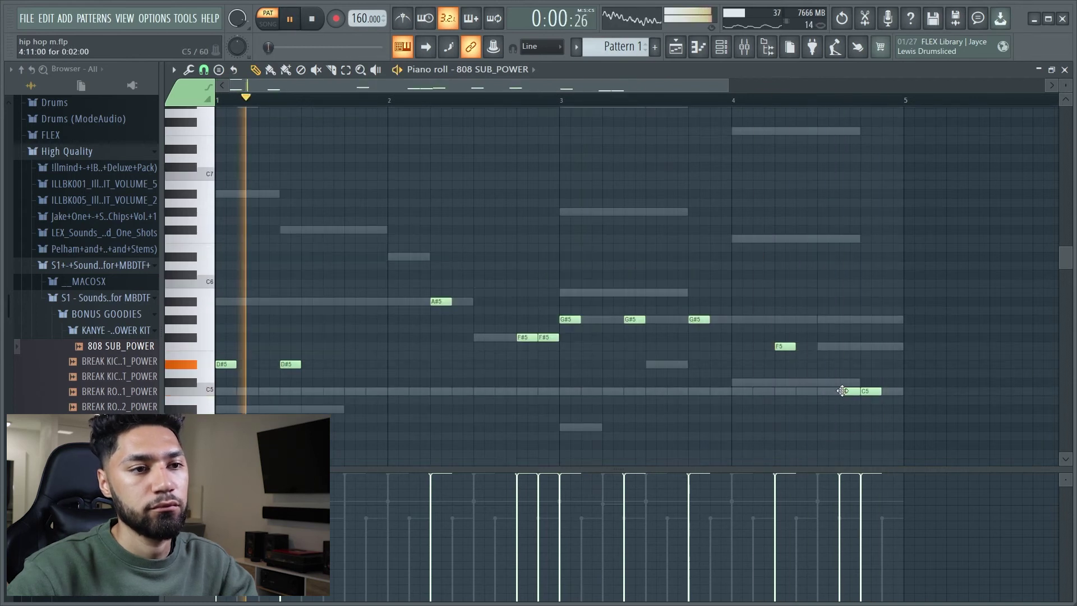
pyautogui.moveTo(843, 391); pyautogui.dragTo(842, 346)
pyautogui.moveTo(870, 391); pyautogui.dragTo(871, 346)
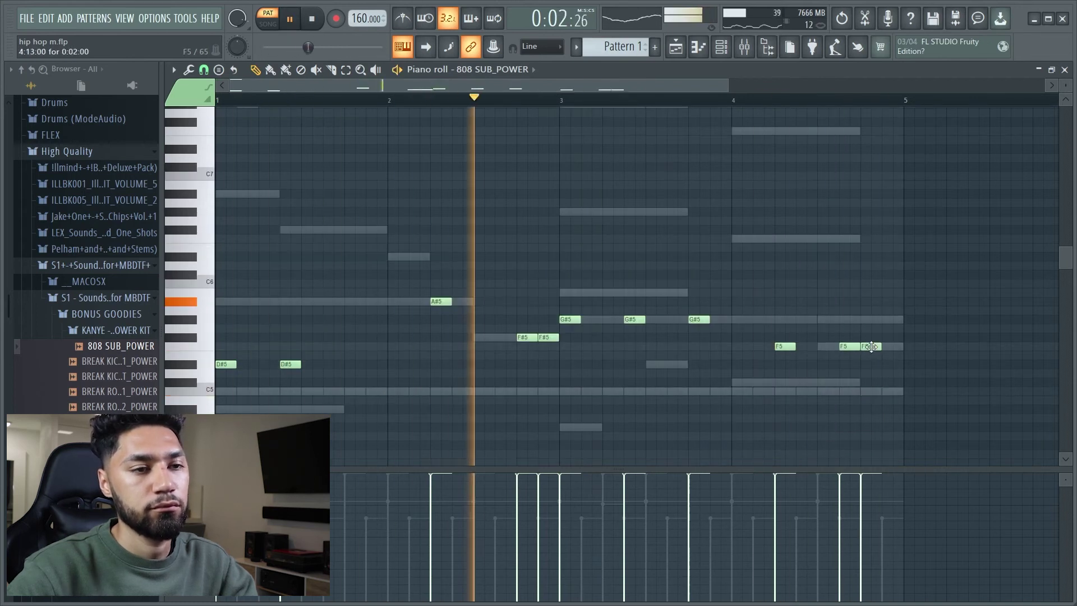
pyautogui.scroll(3, 875, 346)
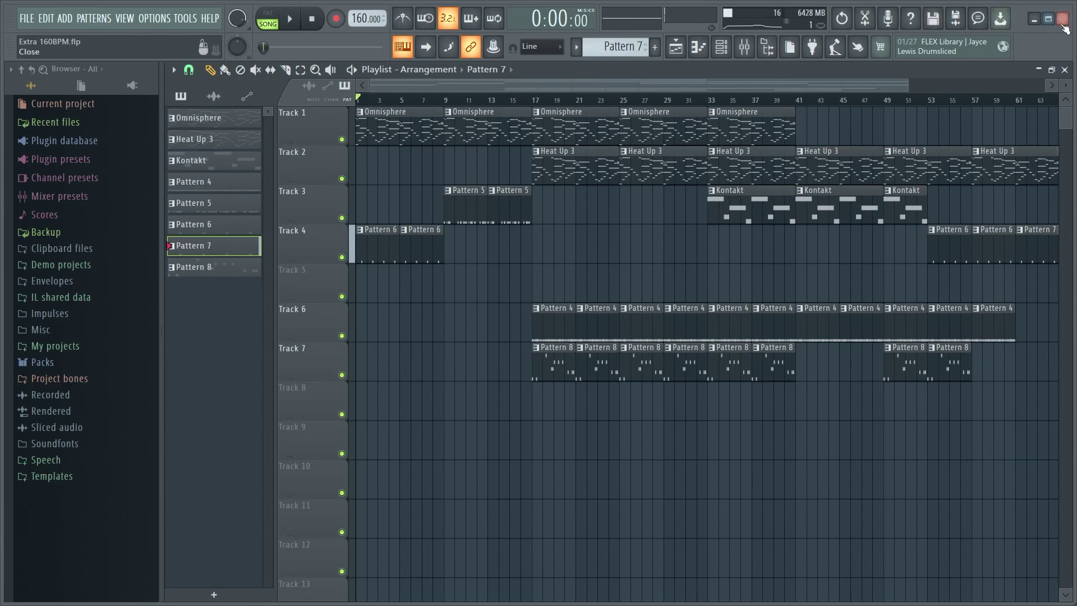
# - Minimize FL Studio to switch to Adobe Premiere Pro
pyautogui.click(1034, 20)
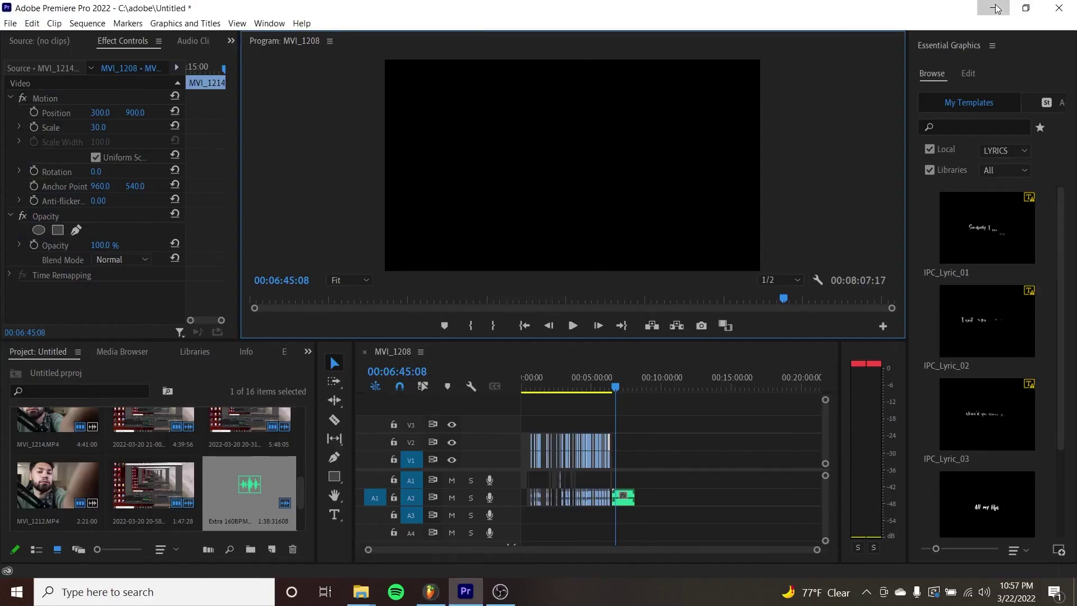